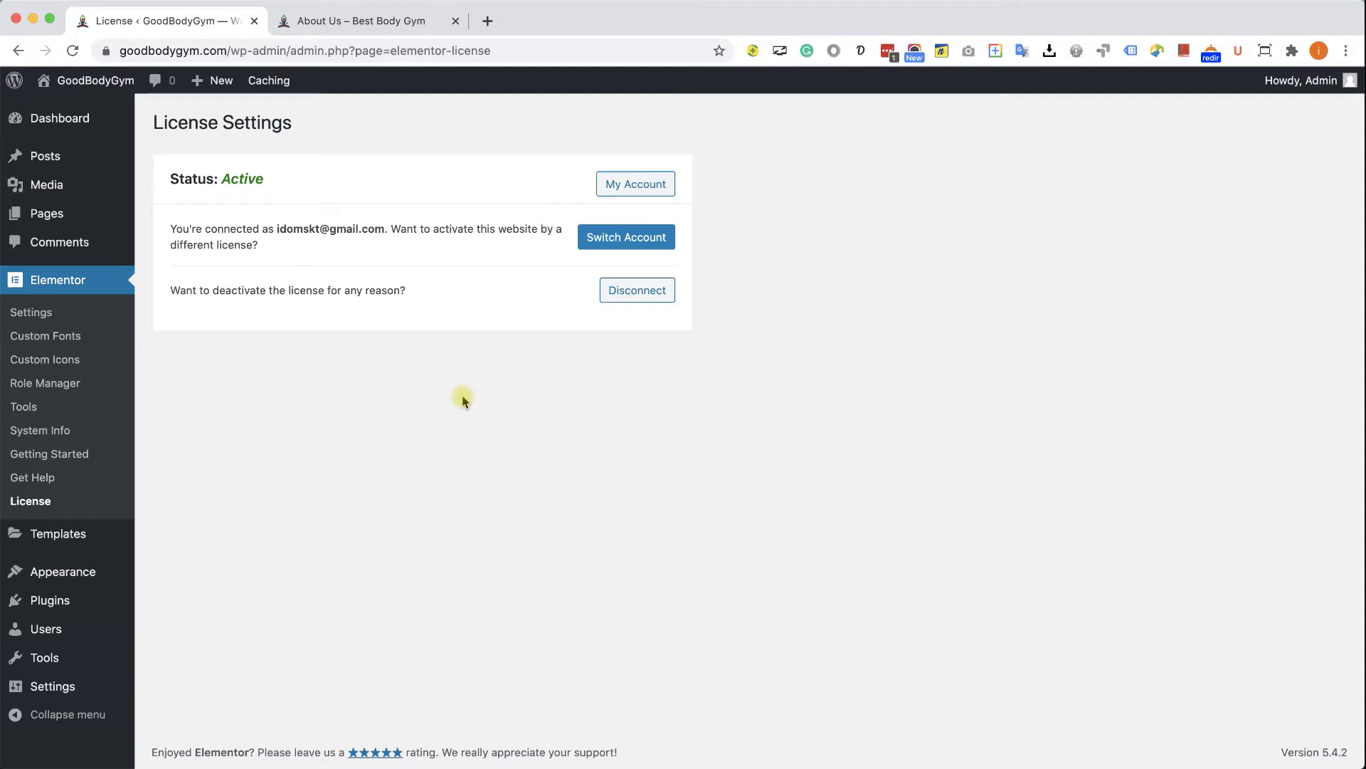
- View the live site's current home page, then return to the WordPress admin
super+click(106, 84)
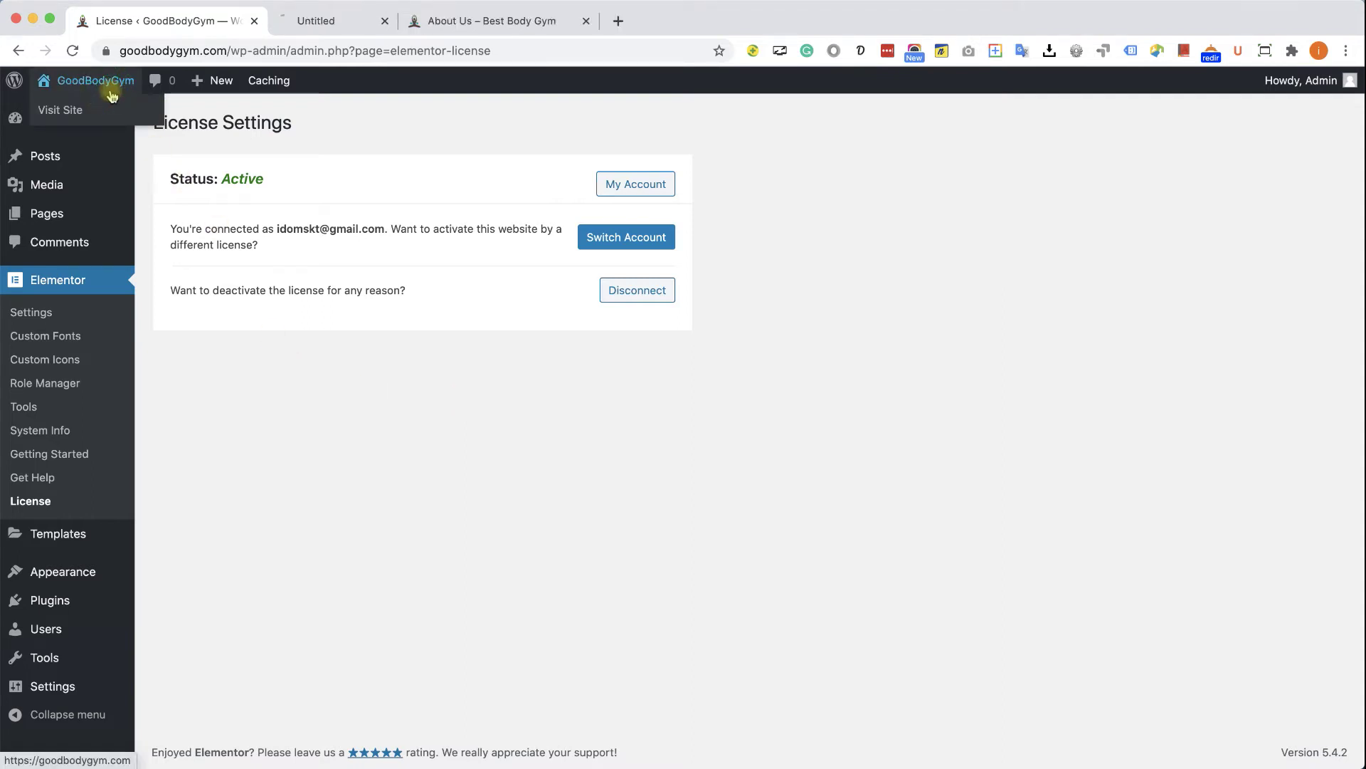
click(316, 22)
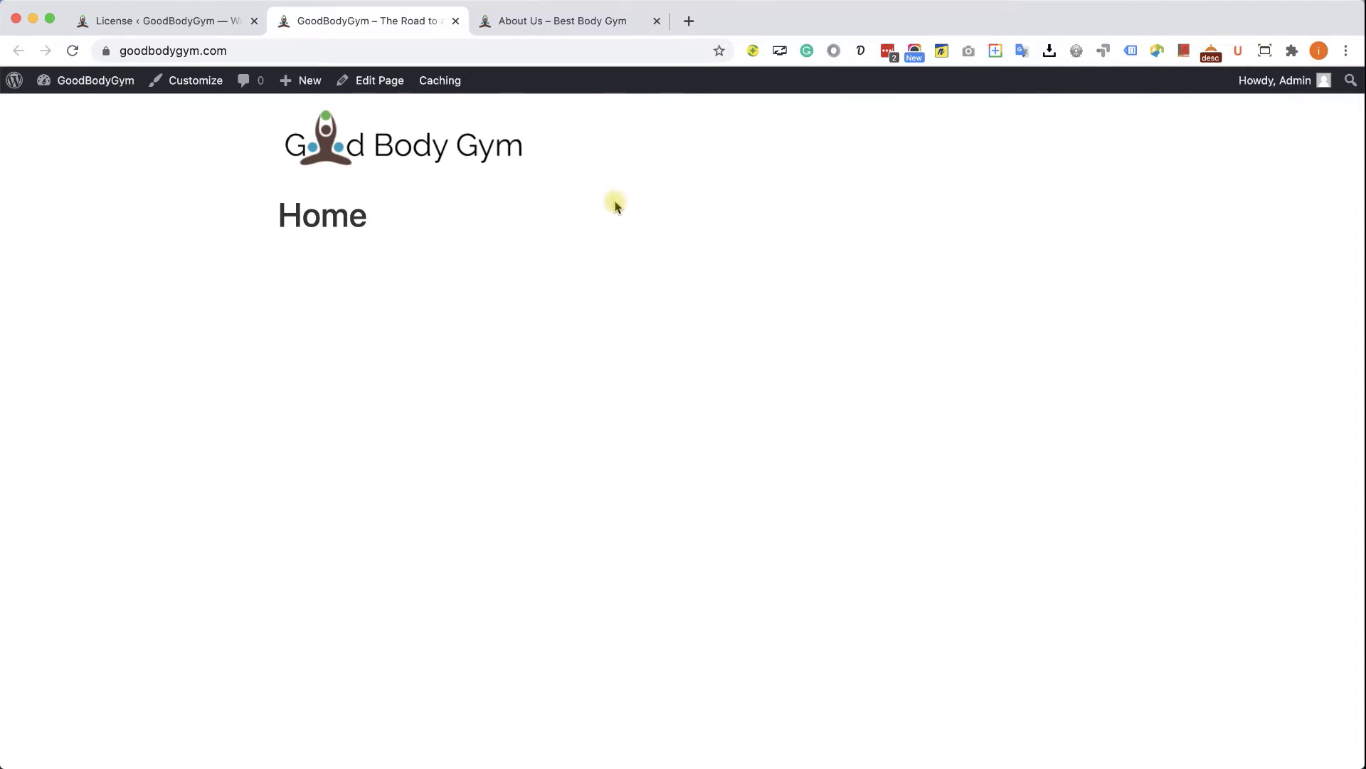
click(456, 21)
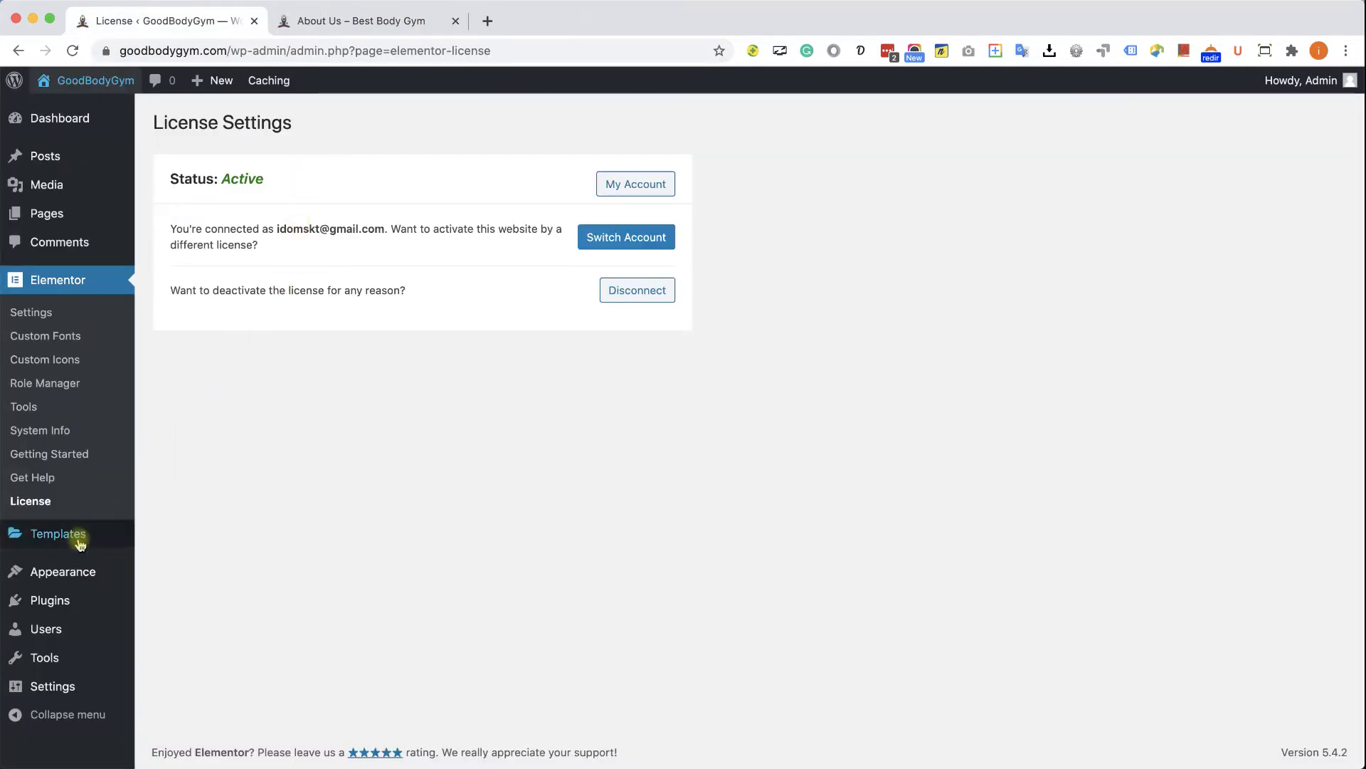
- Go to Elementor's empty Theme Builder and start adding a new template
mouse_move(76, 534)
click(206, 594)
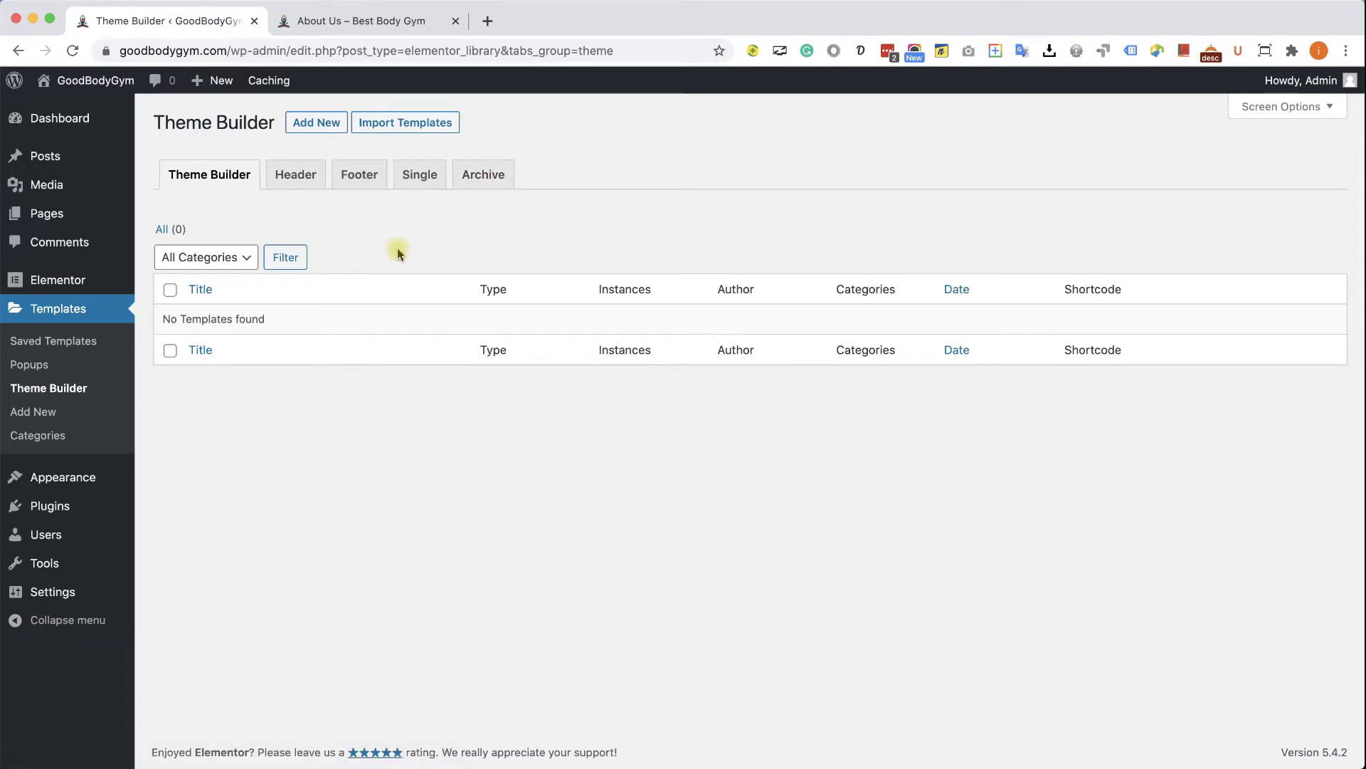
click(315, 124)
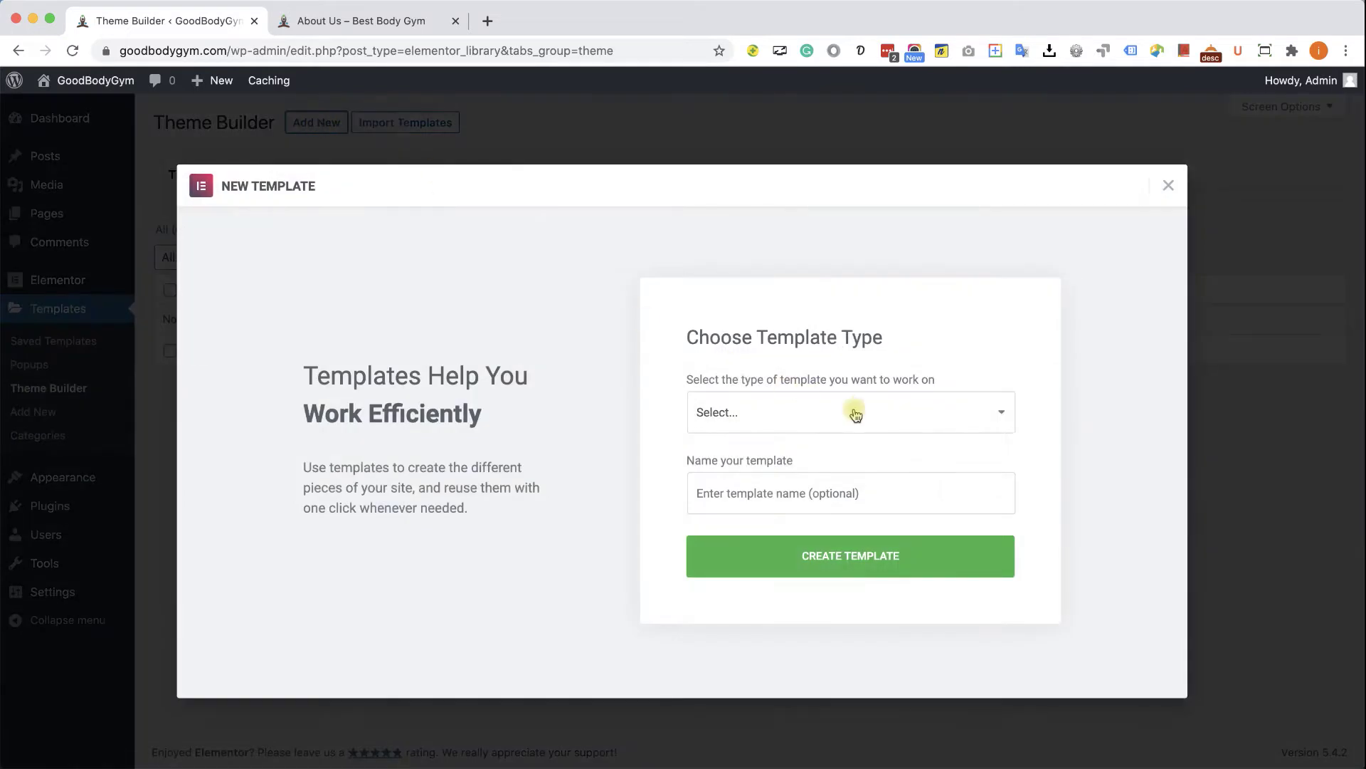
- Choose Header as the template type, name it 'Header', and create it
click(856, 414)
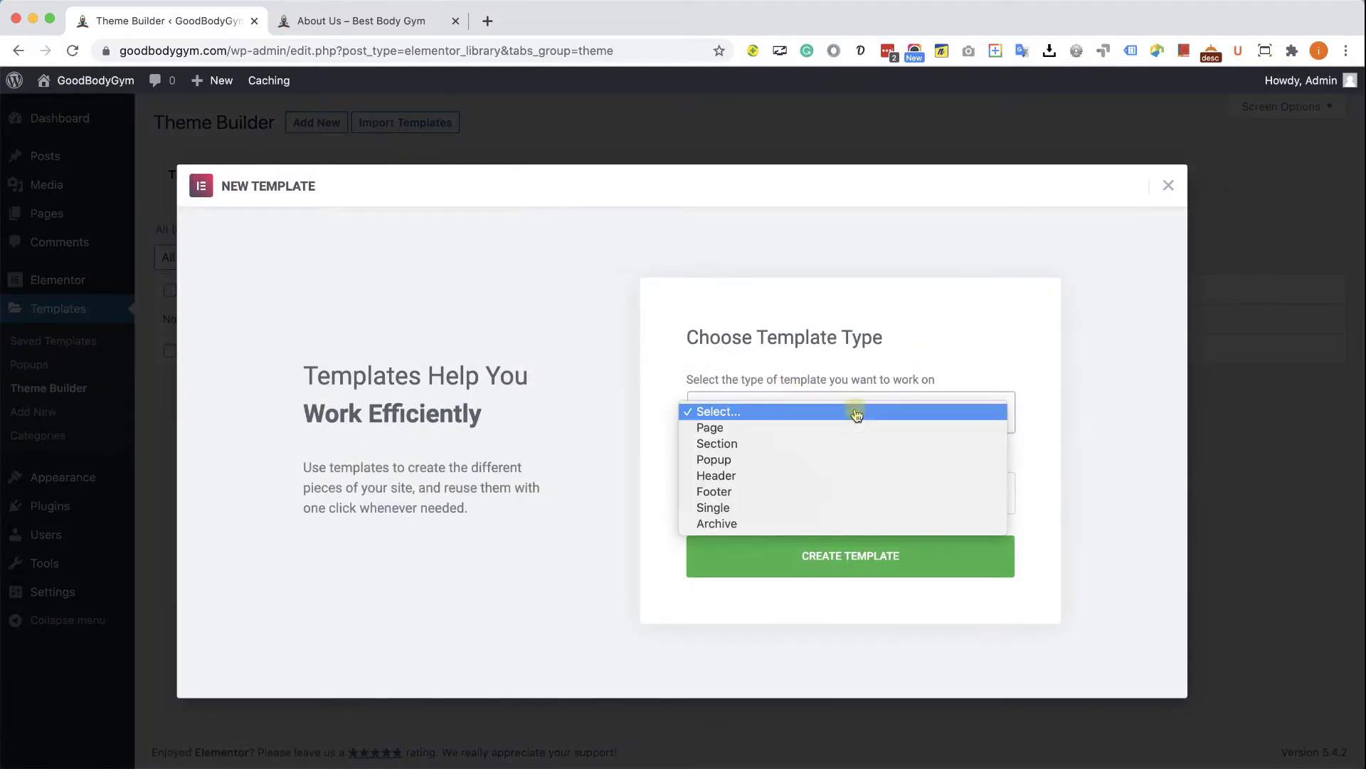
click(839, 475)
click(807, 500)
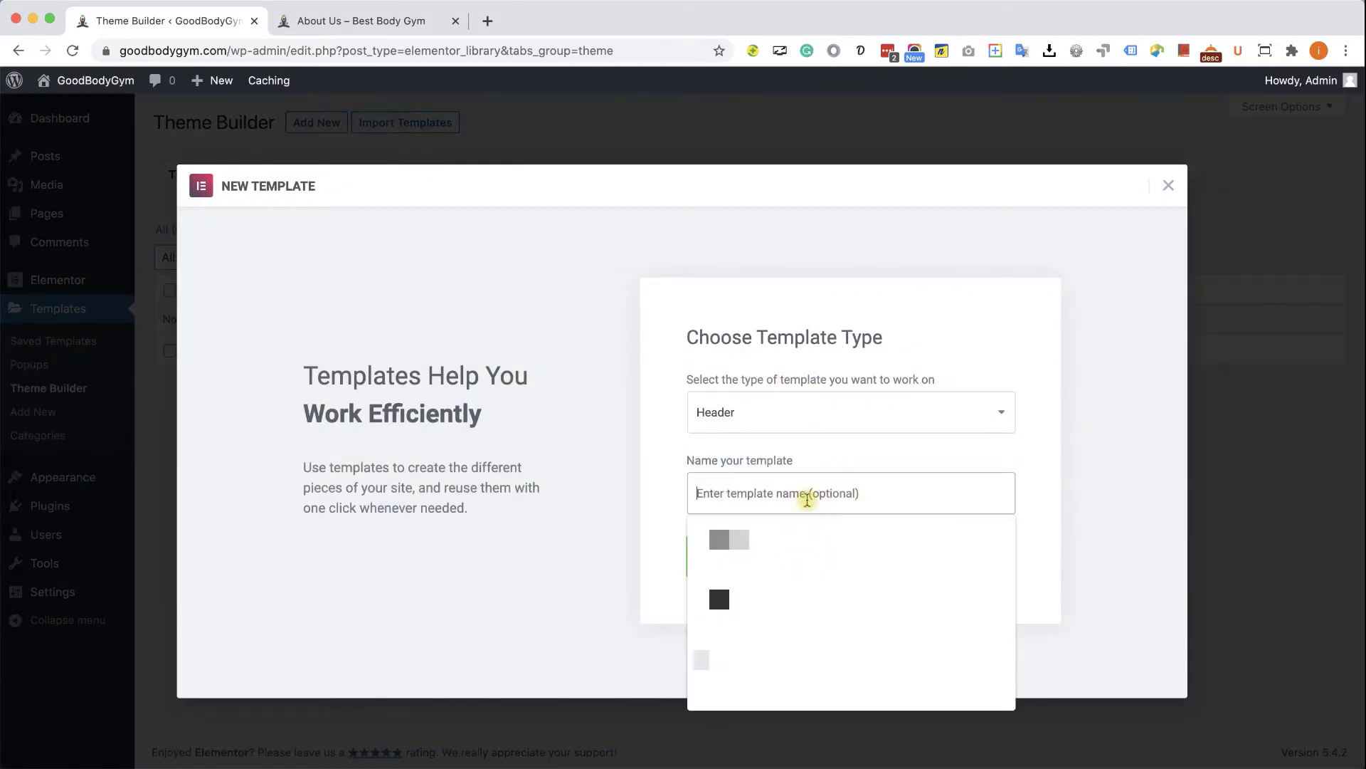
text(Header)
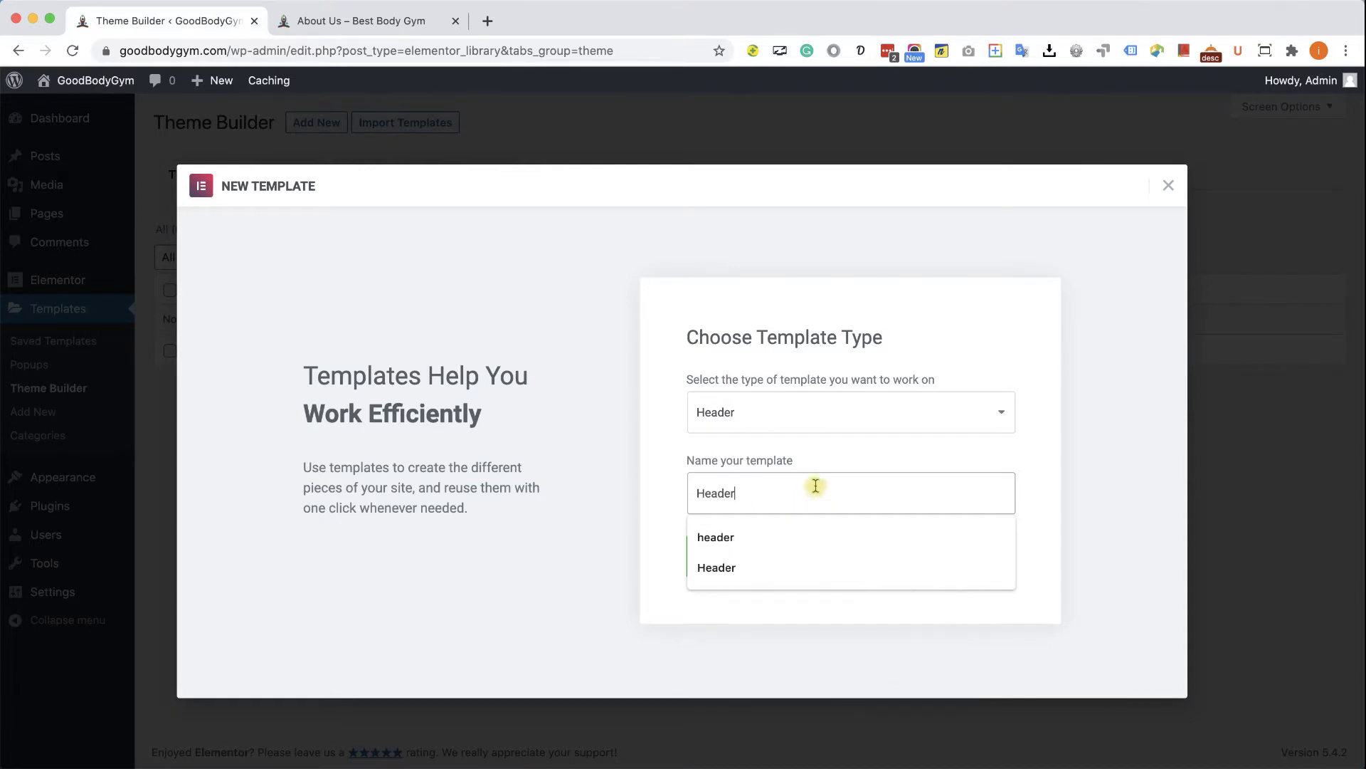
key(Return)
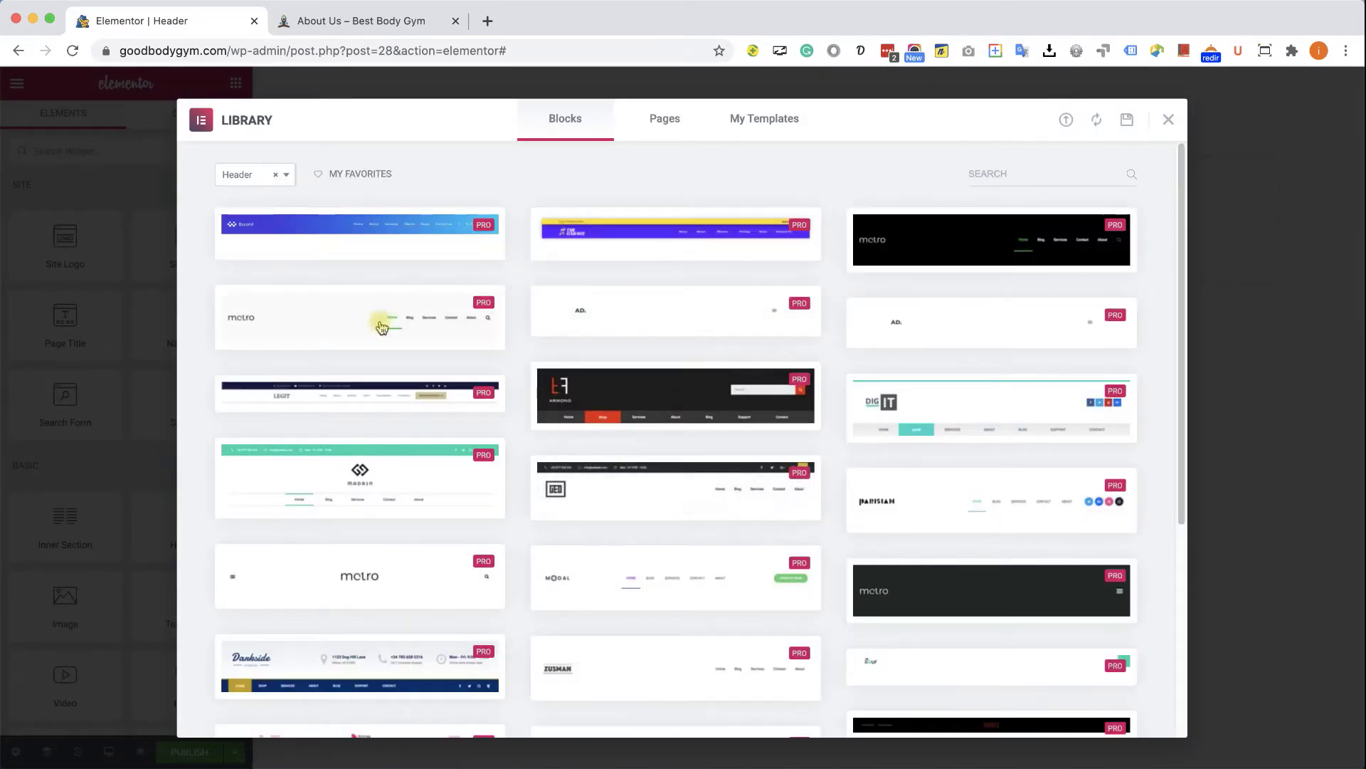
- Browse the library's ready-made header blocks, then close it without inserting any
scroll(930, 479, down, 2)
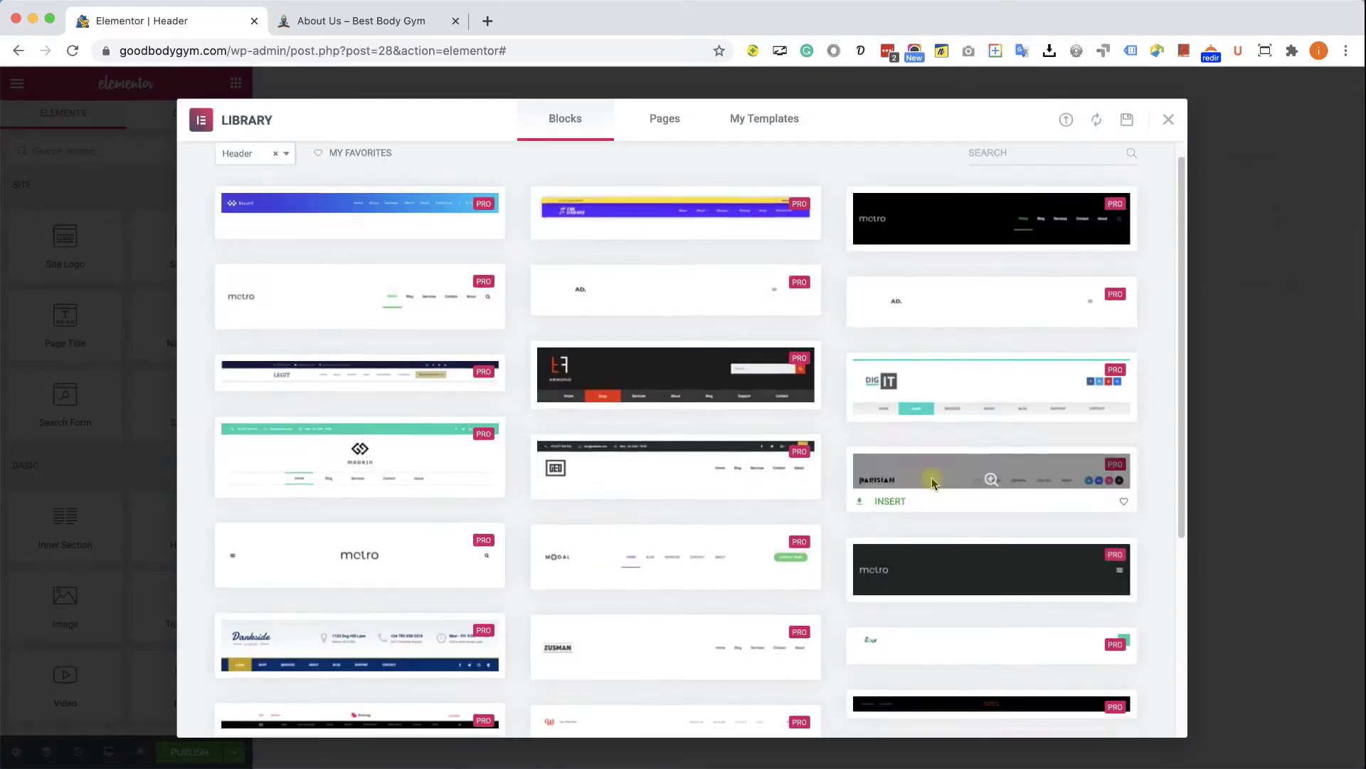
scroll(441, 498, down, 4)
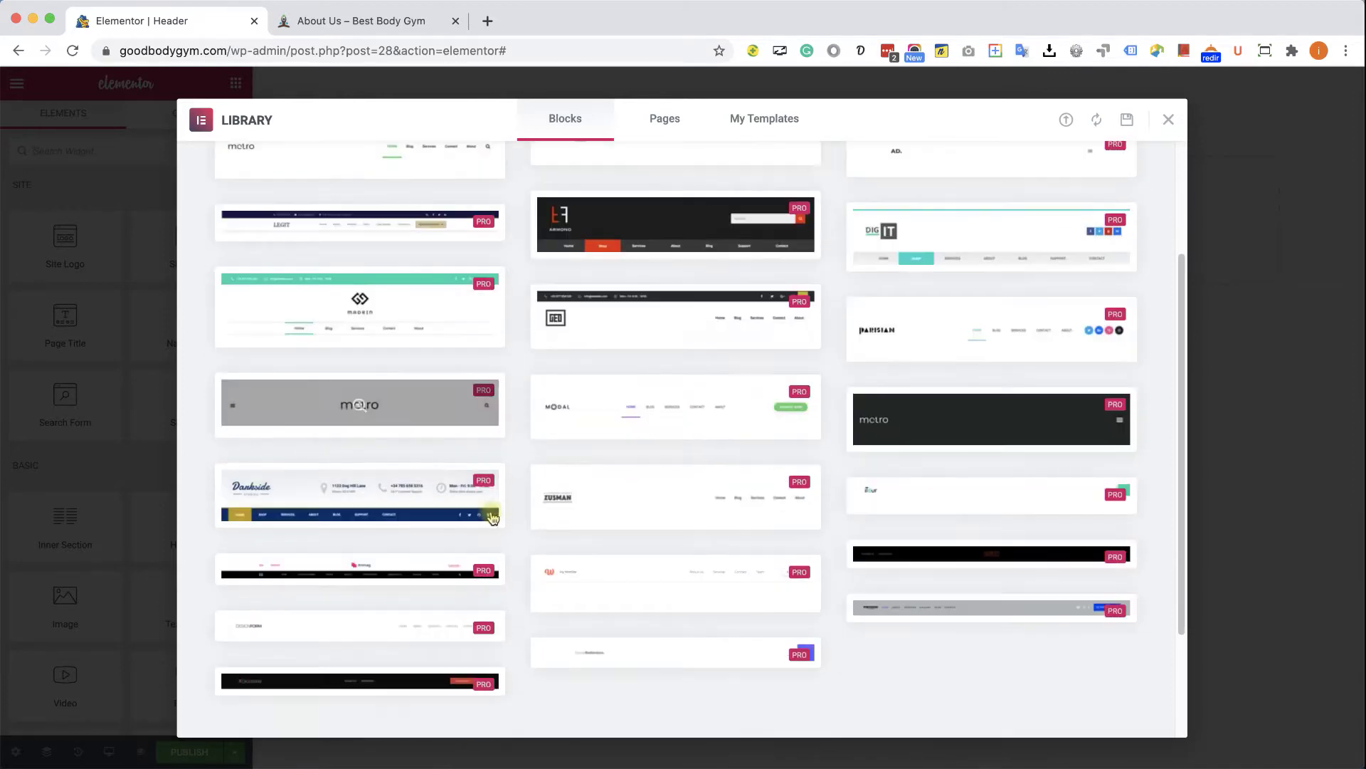
scroll(712, 498, up, 5)
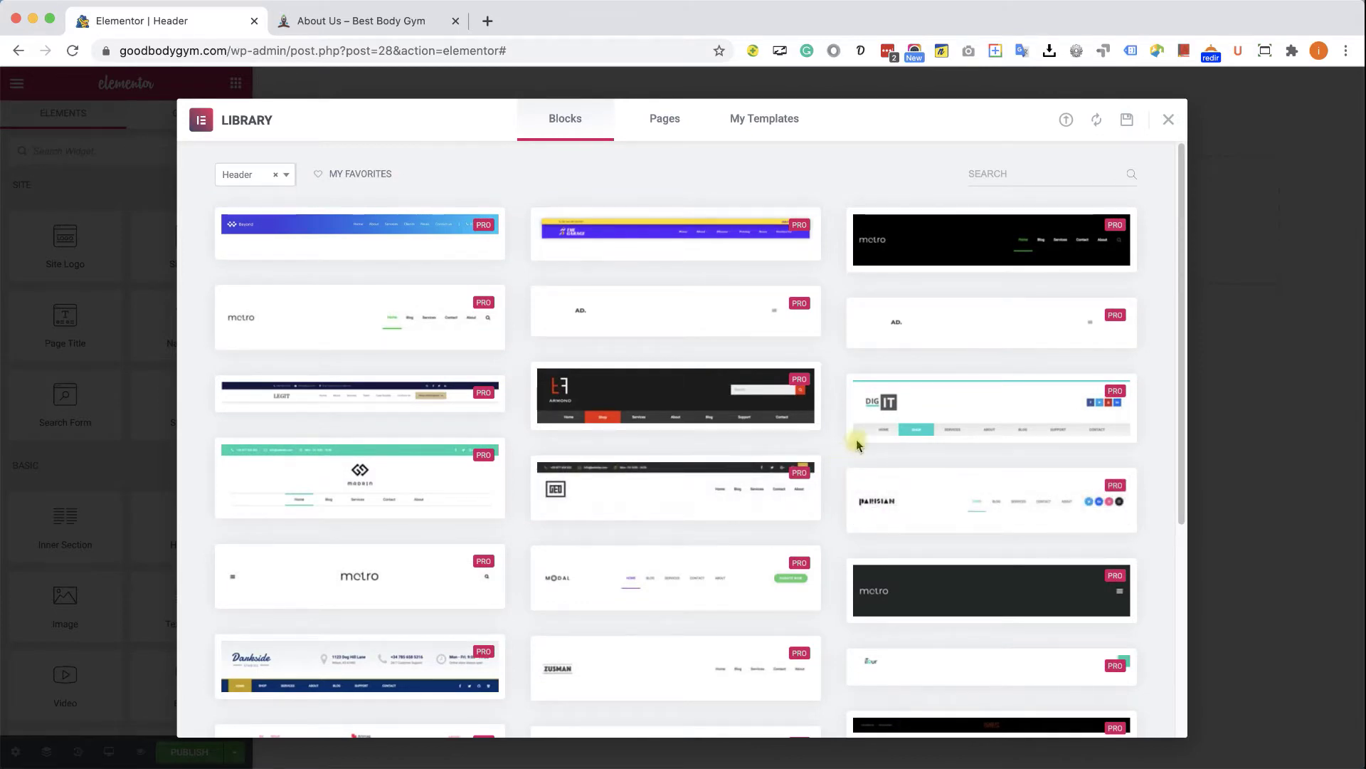
click(1168, 120)
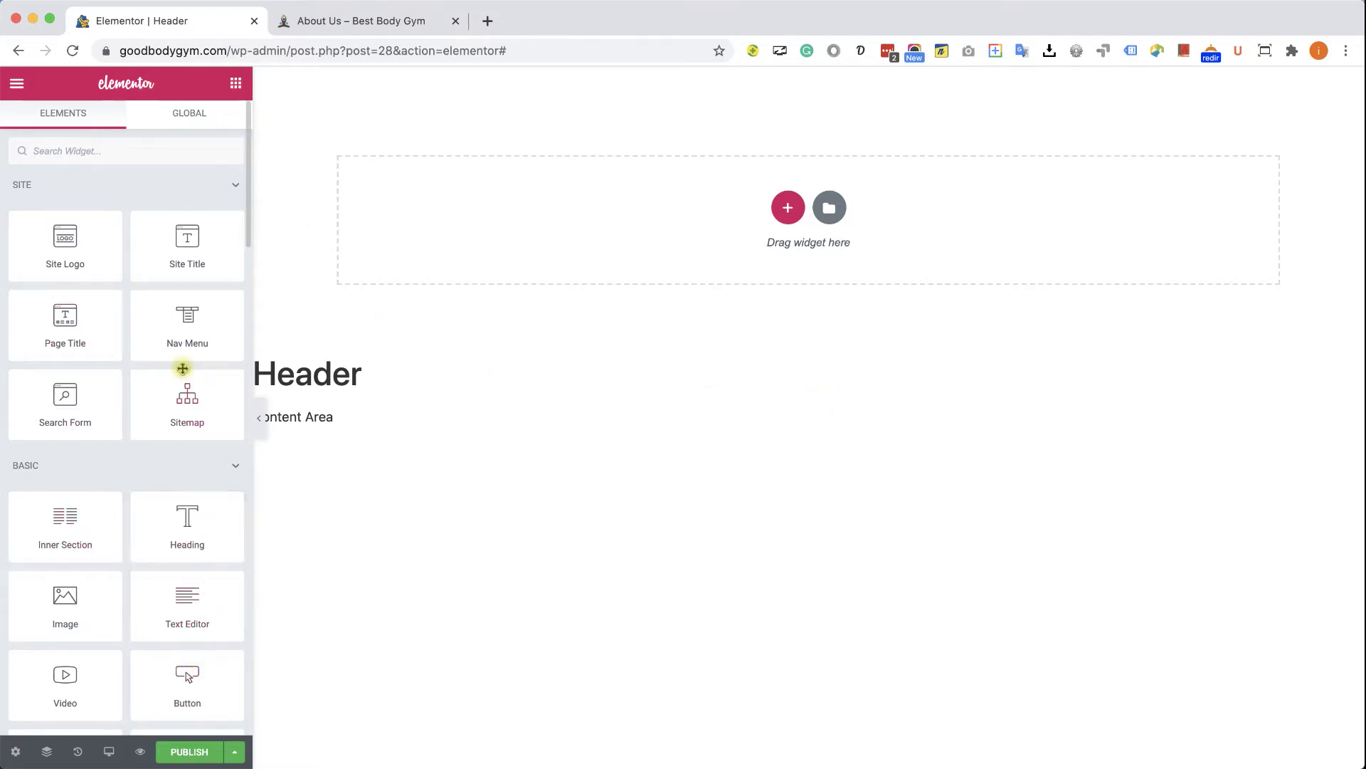
scroll(183, 370, down, 12)
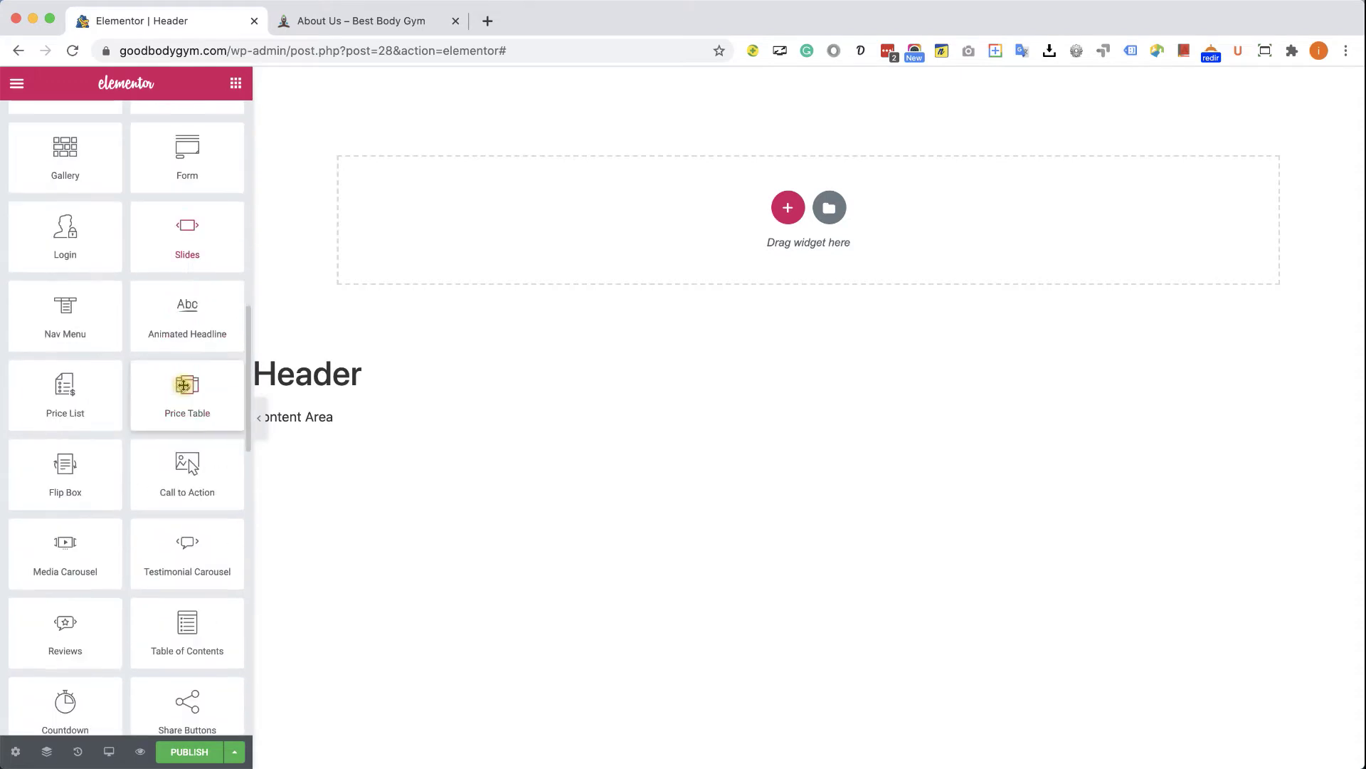
scroll(183, 385, down, 12)
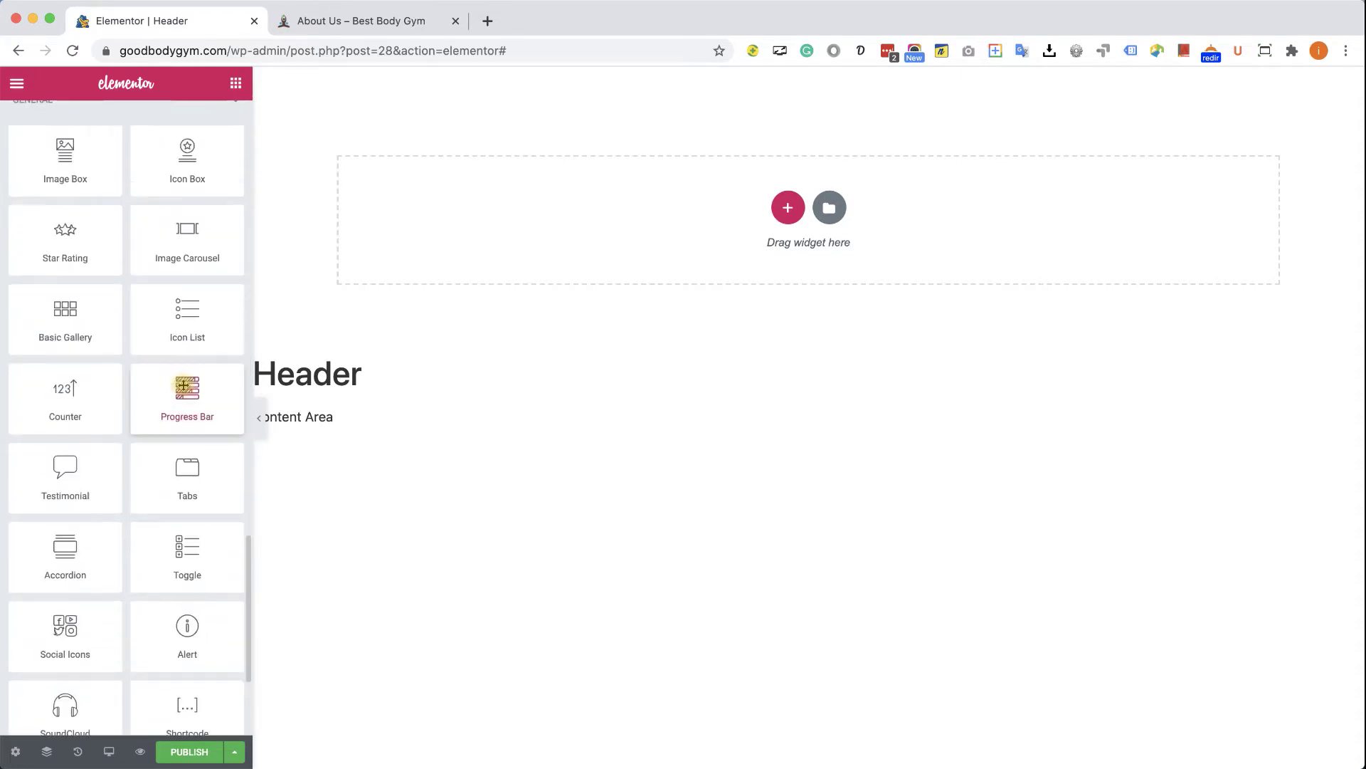
scroll(183, 385, up, 15)
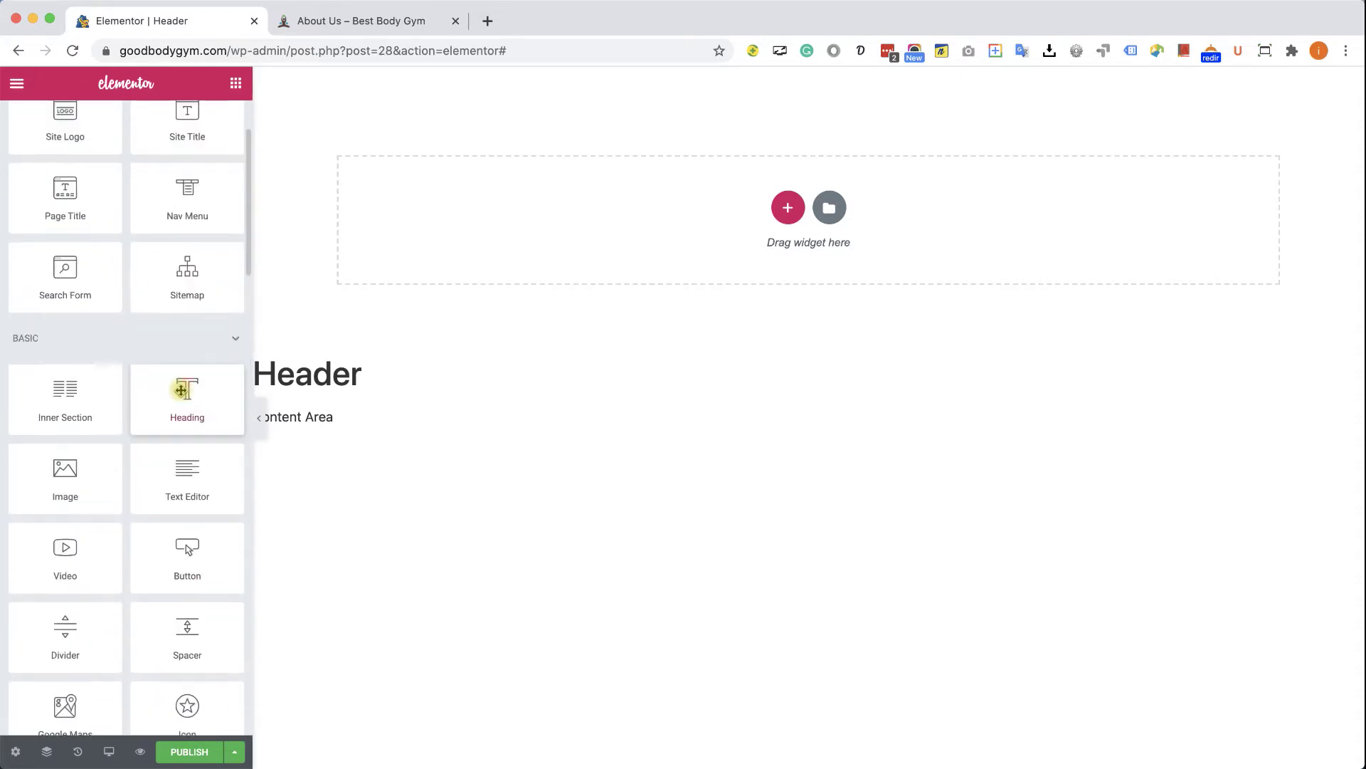
scroll(181, 390, up, 3)
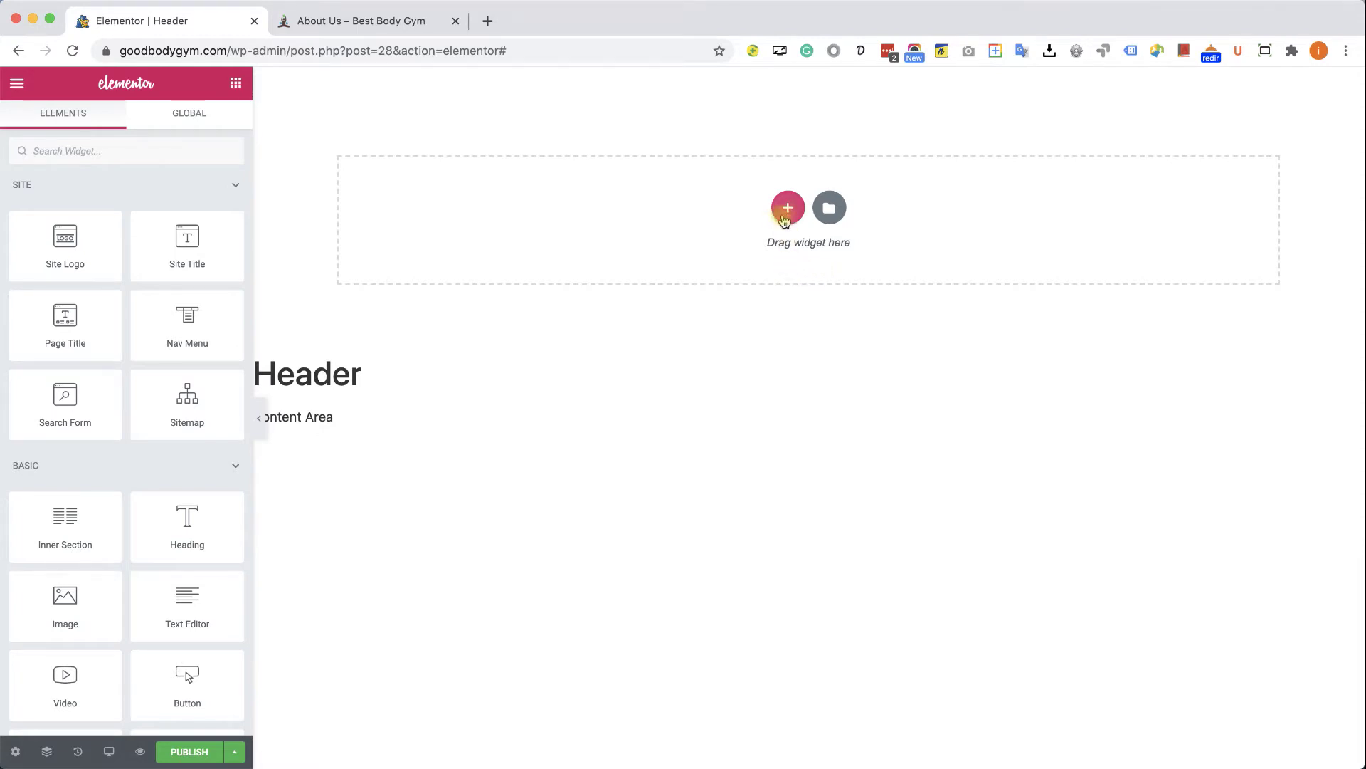
- Go from the reference gym site's About Us page to its home page via the logo
click(390, 20)
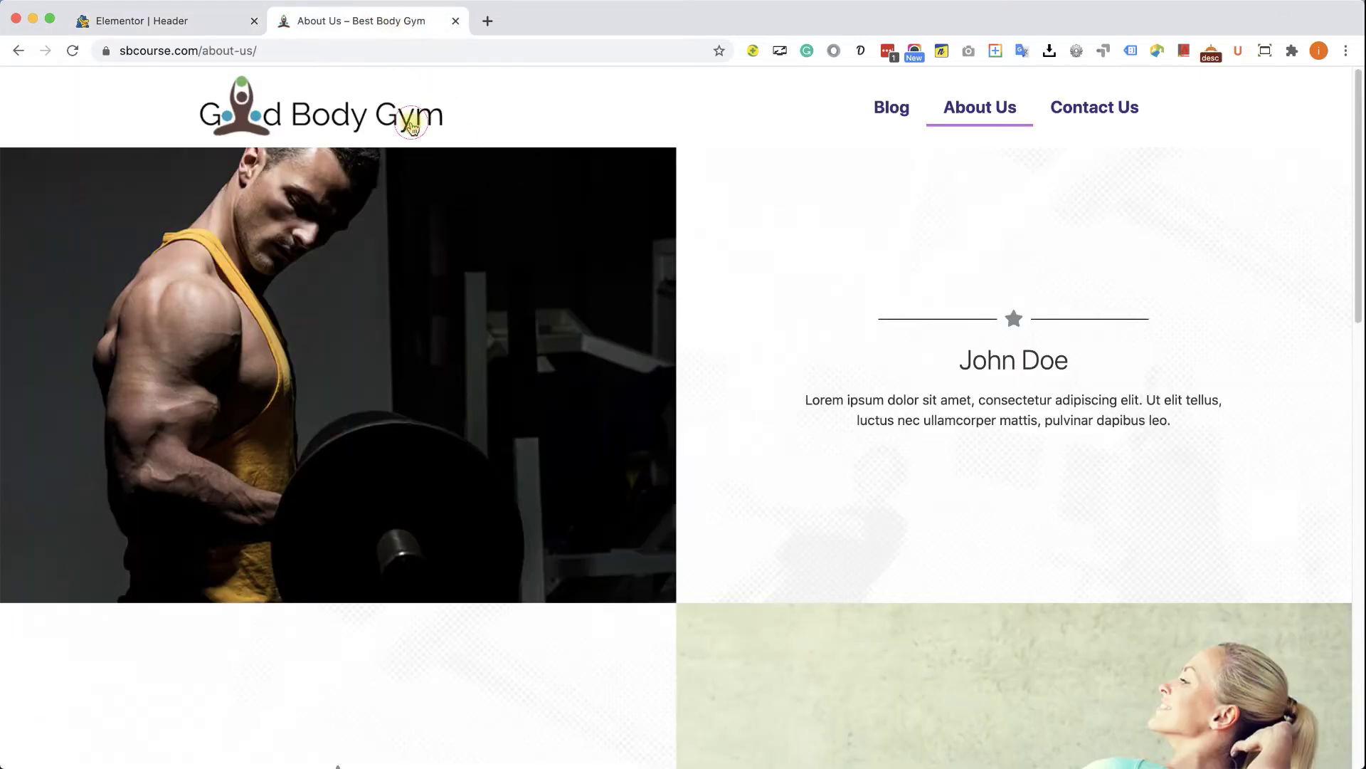
click(411, 126)
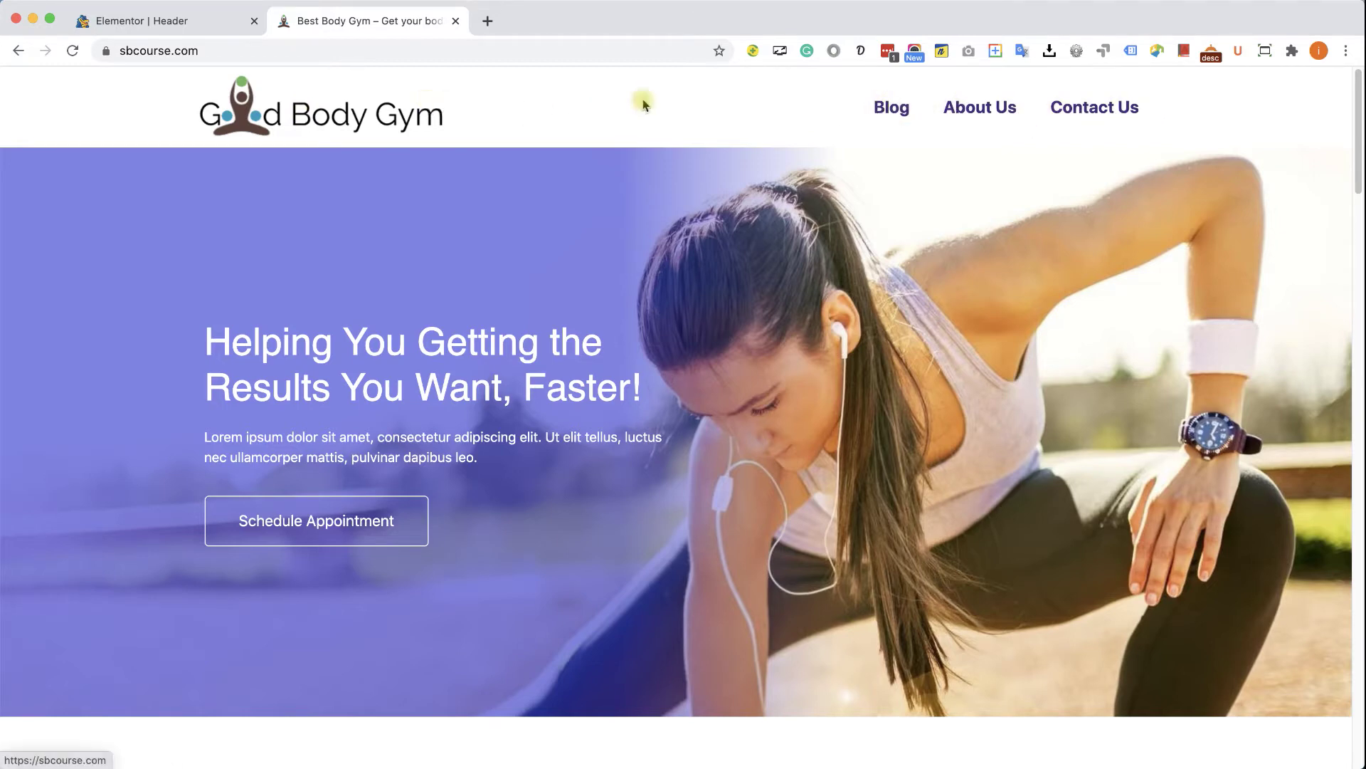
- Back in the header editor, insert a new section with the two-column structure
click(203, 23)
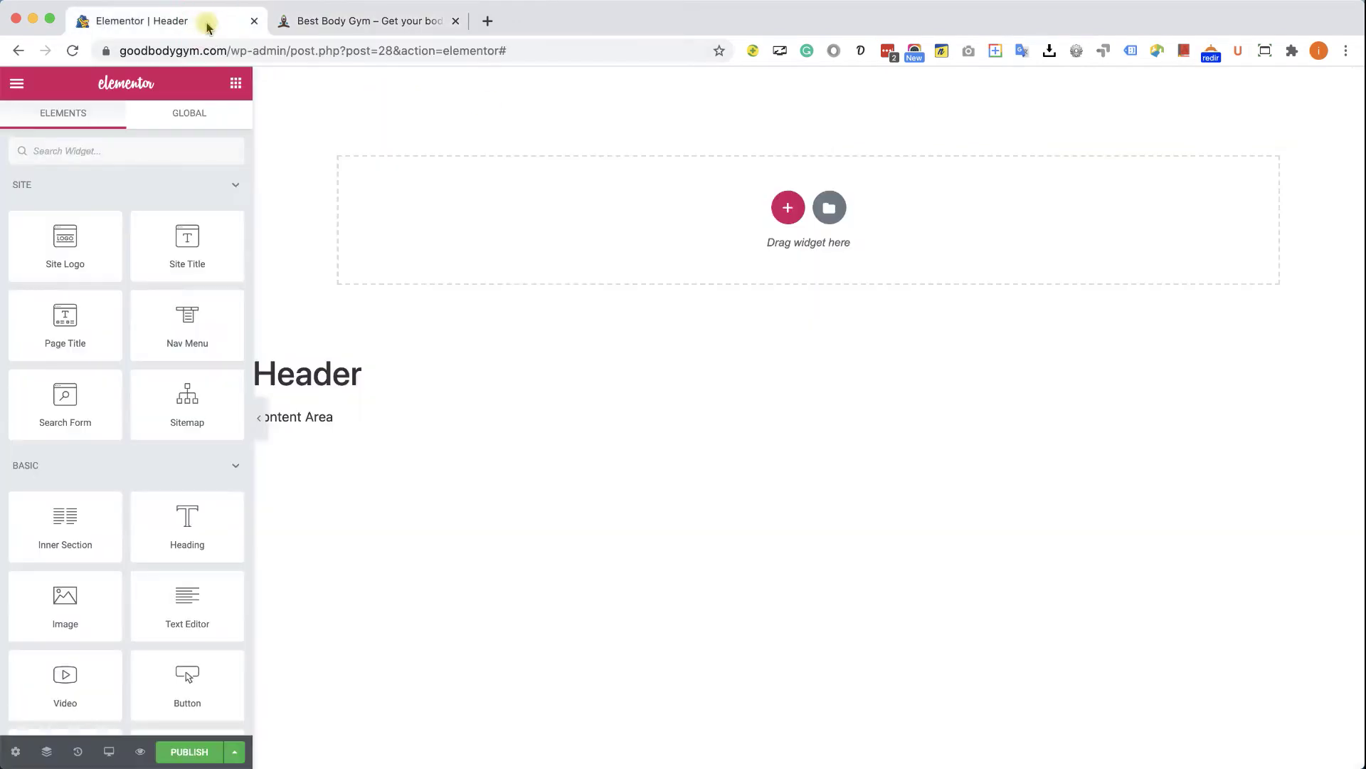
click(788, 207)
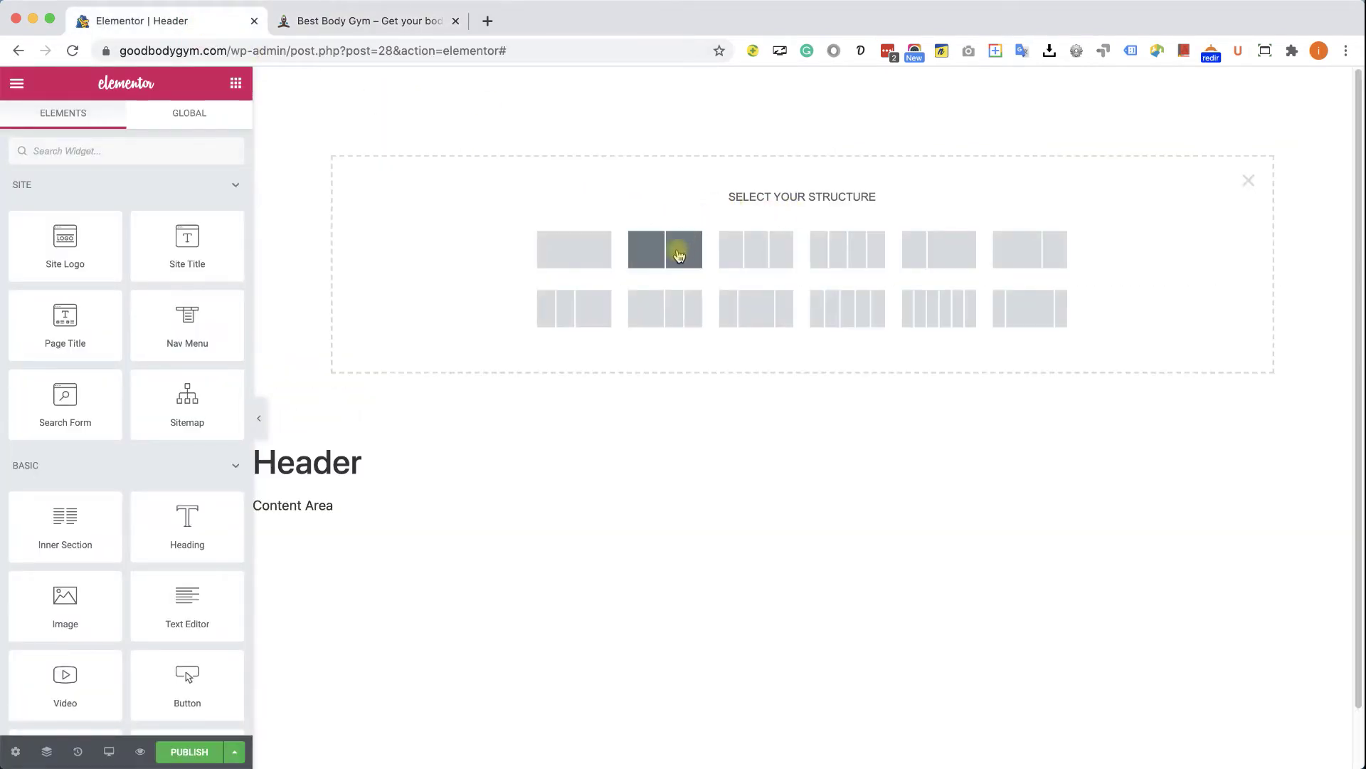
click(679, 256)
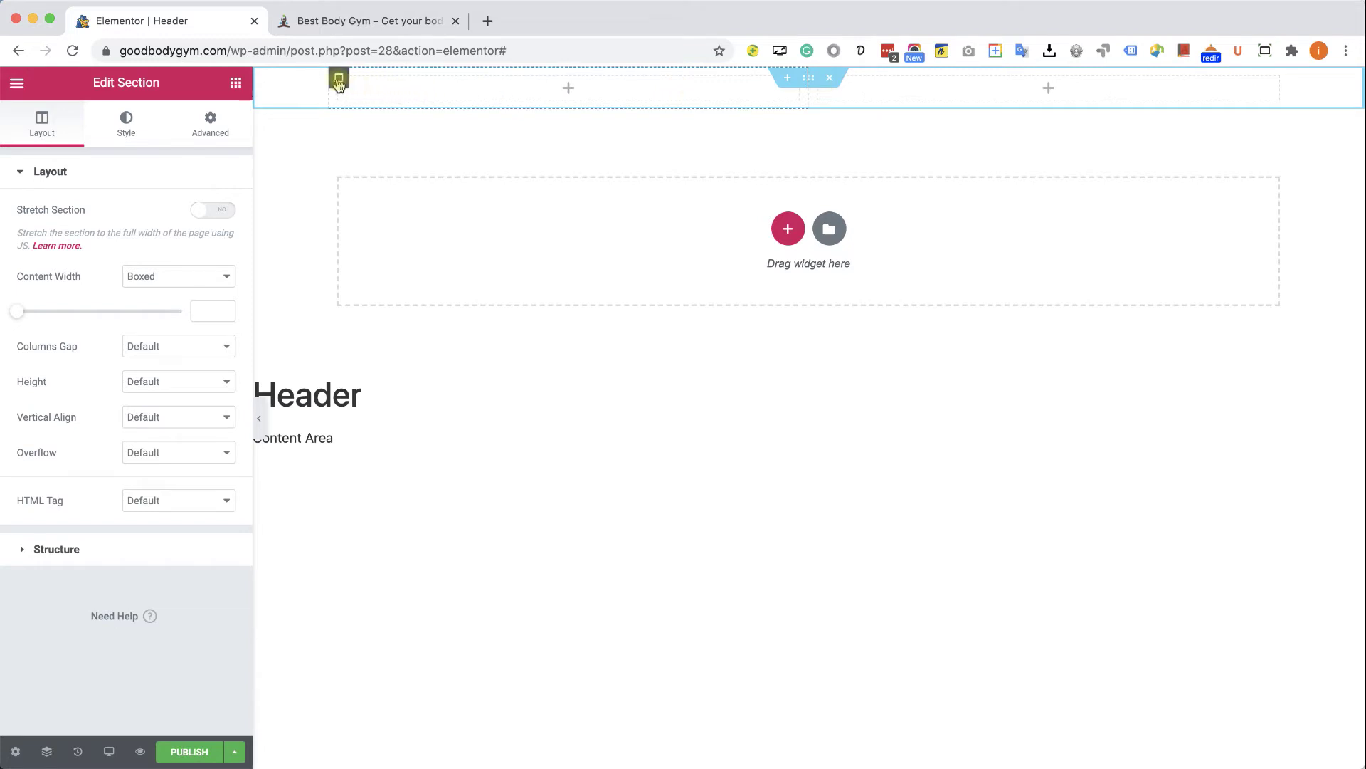
- Select the left column, dismiss the Meet Right Click tip, and show the widget list again
click(339, 80)
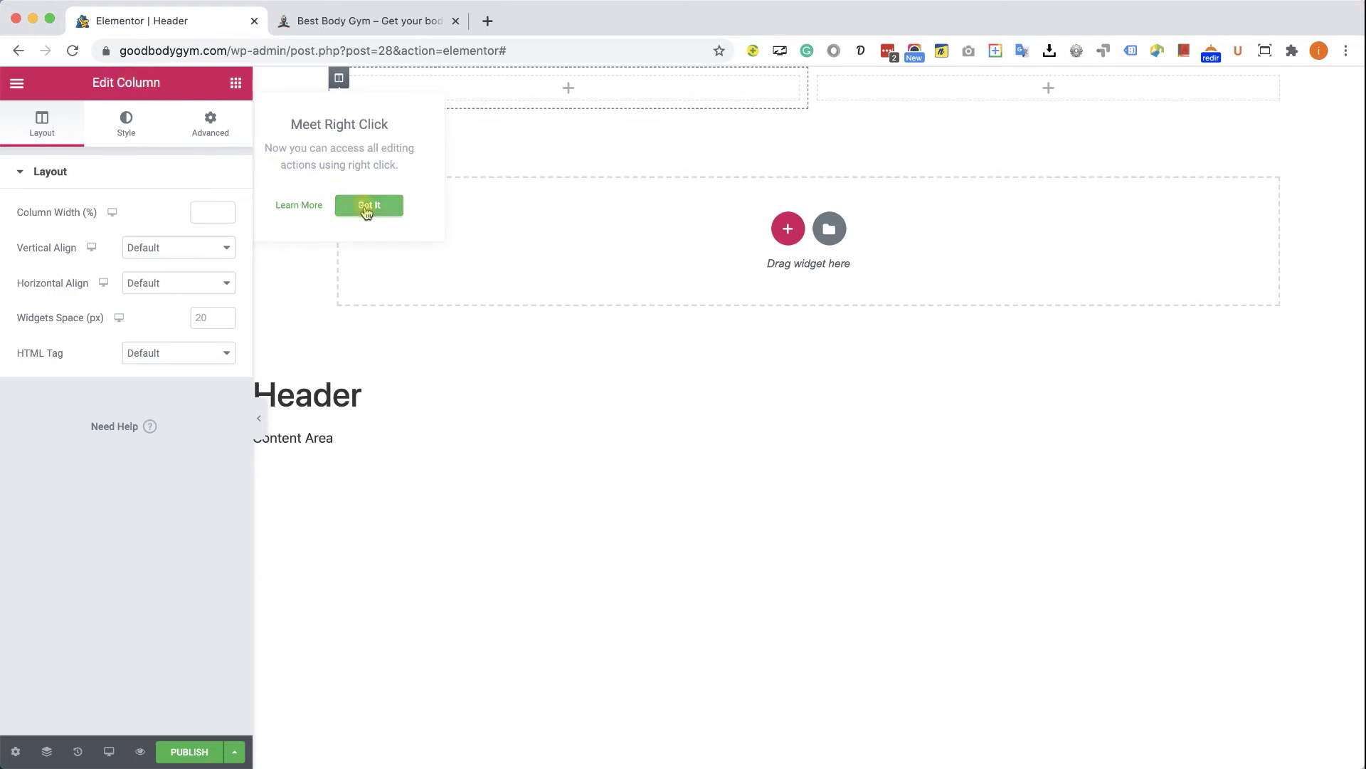
click(366, 207)
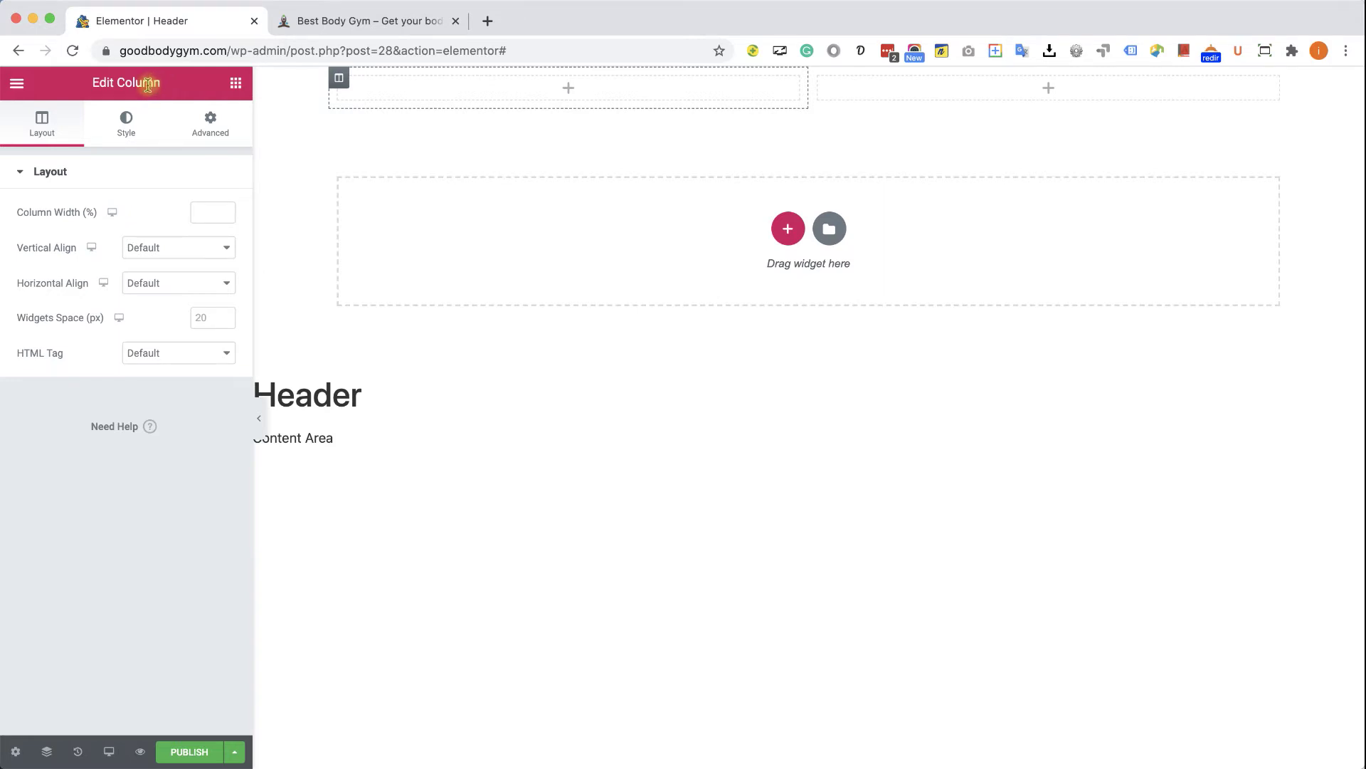
click(235, 85)
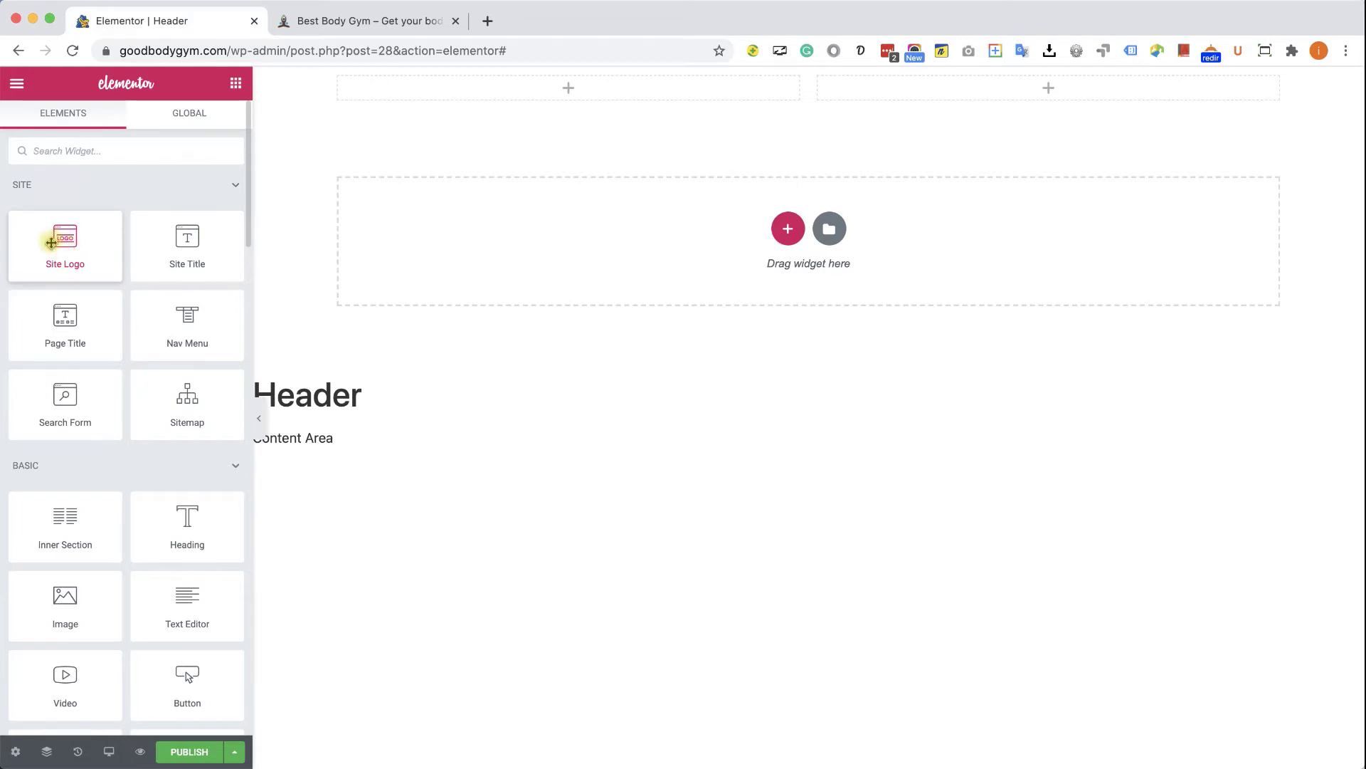
- Drag the Site Logo widget into the header's left column
drag(51, 245, 452, 89)
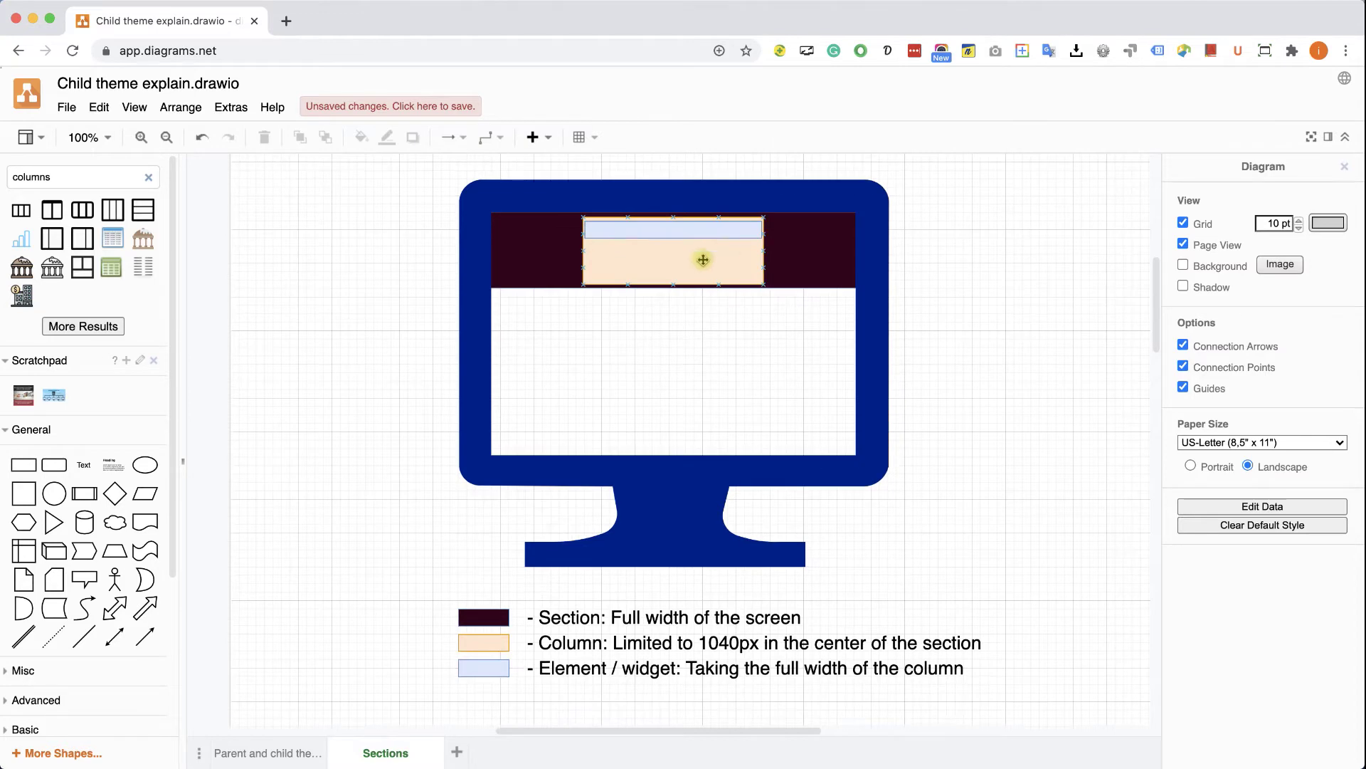
- Scroll the draw.io canvas past the two-column example to the three-column monitor diagram
scroll(701, 259, down, 6)
scroll(701, 282, down, 2)
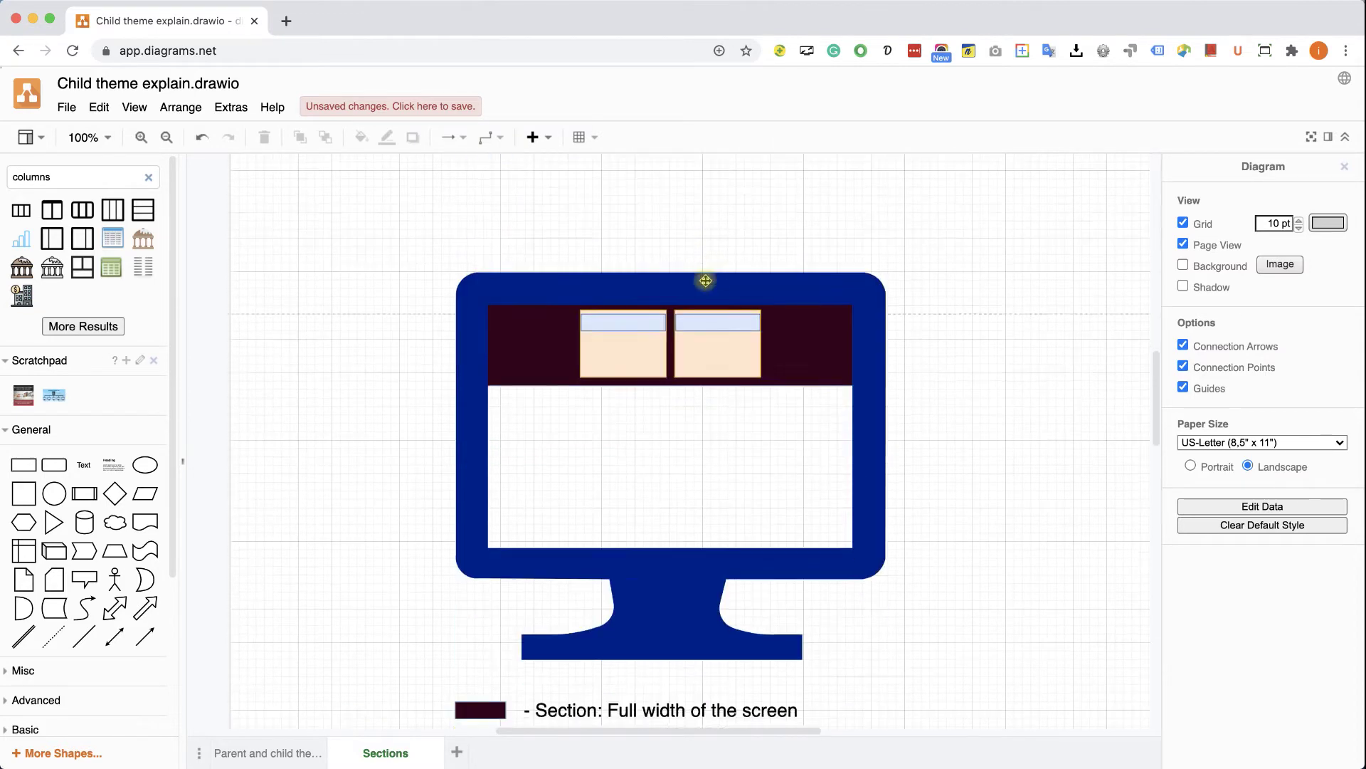
scroll(705, 280, down, 1)
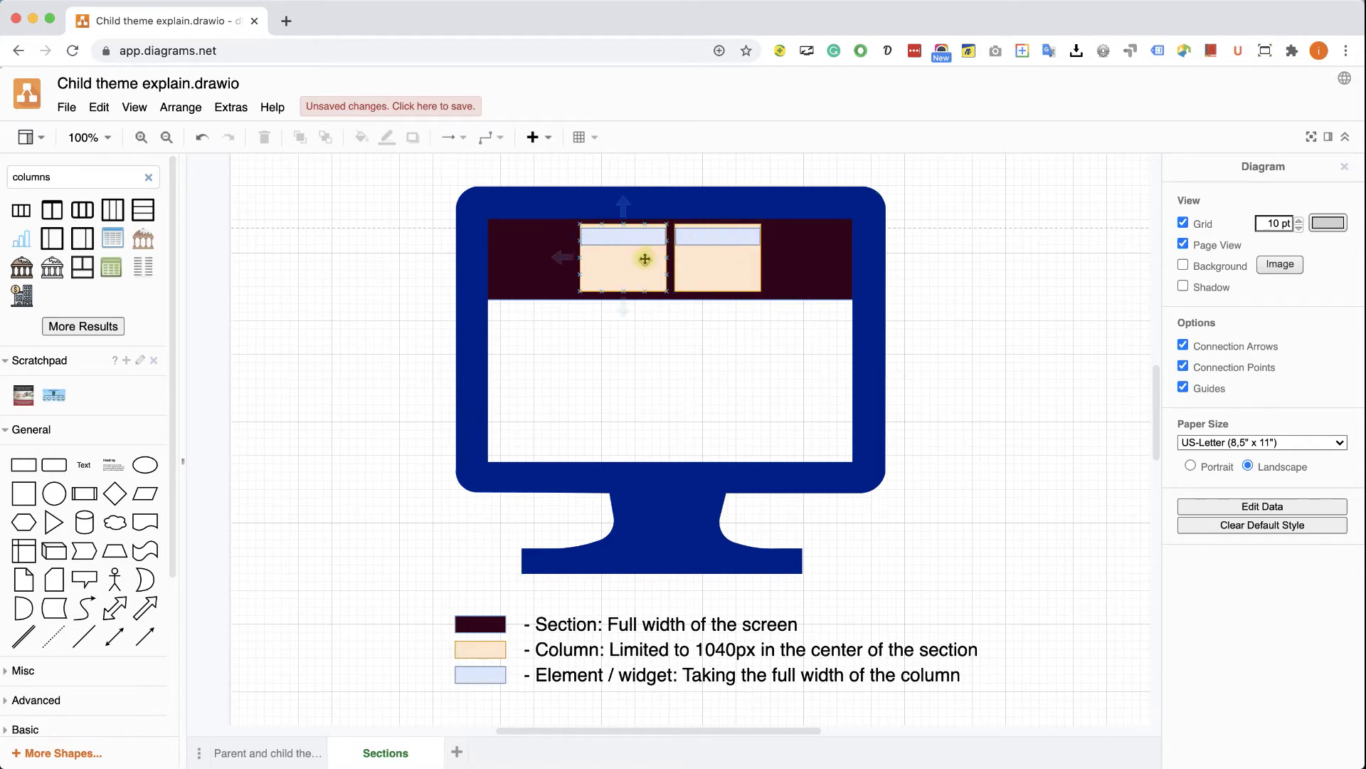
scroll(645, 258, down, 7)
scroll(646, 266, down, 3)
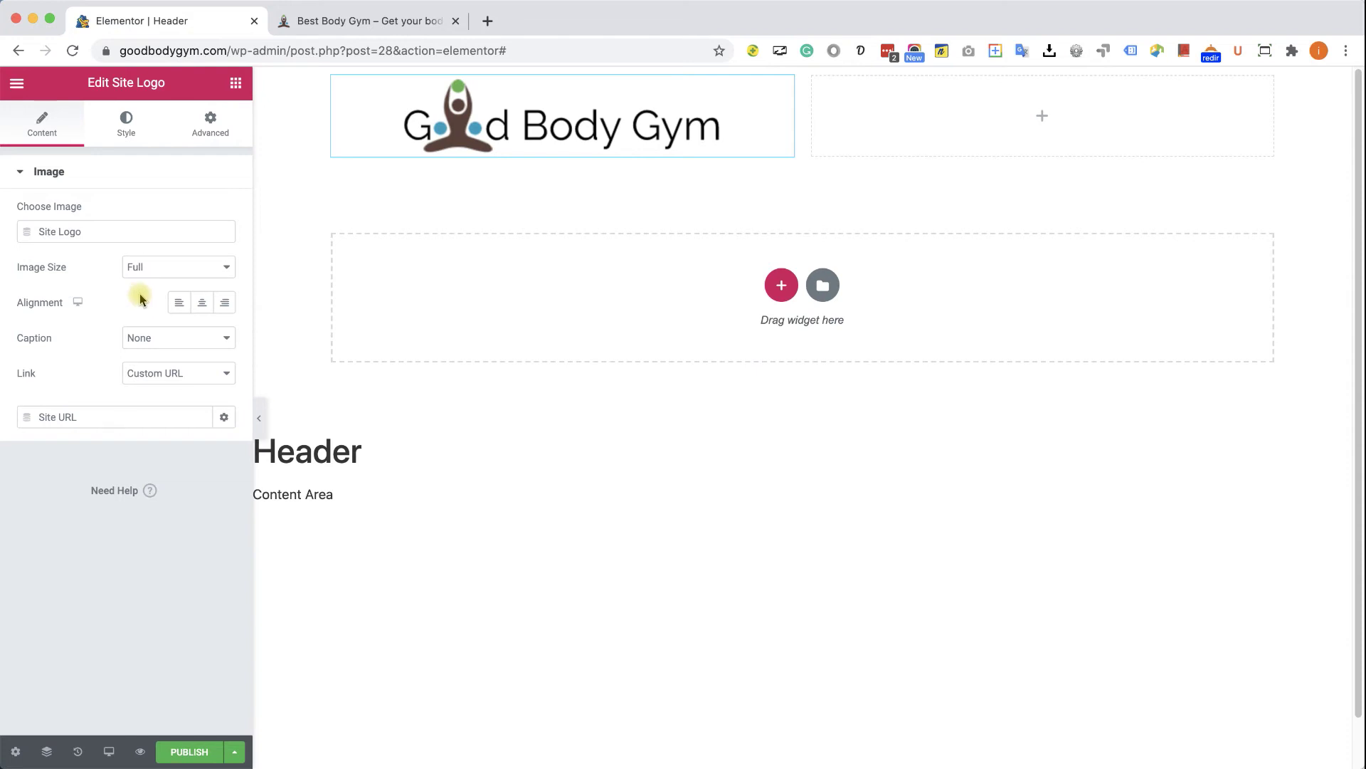
- Set the Site Logo alignment to Left and its Style max width to 285 px
click(186, 314)
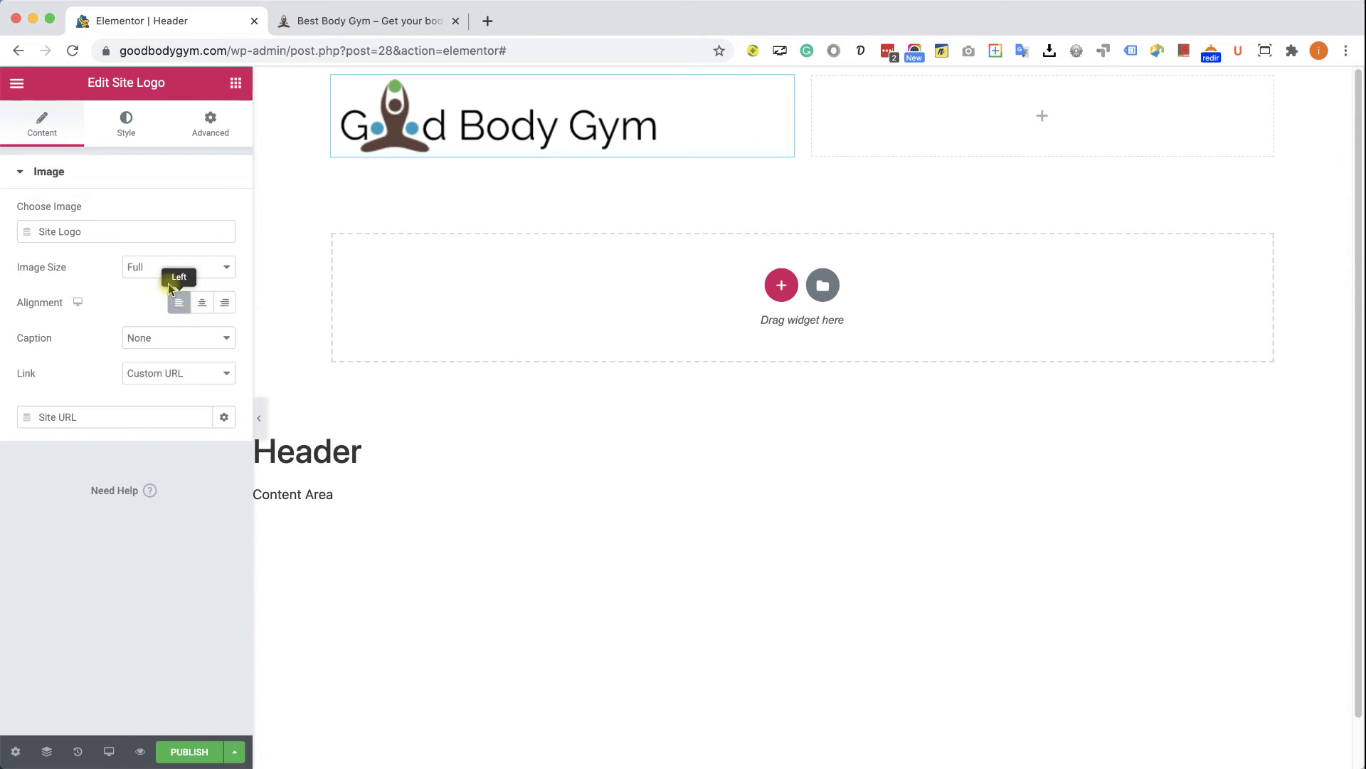
click(125, 128)
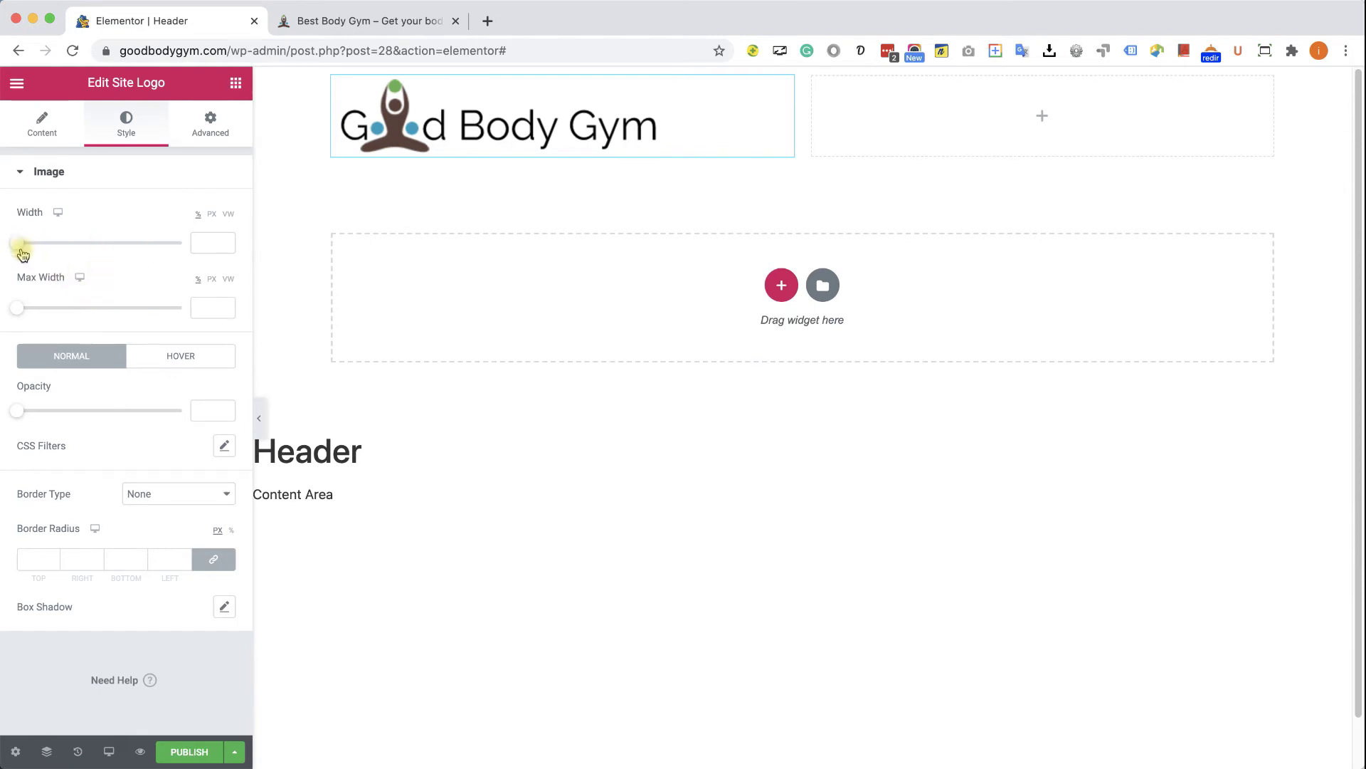
drag(17, 311, 115, 307)
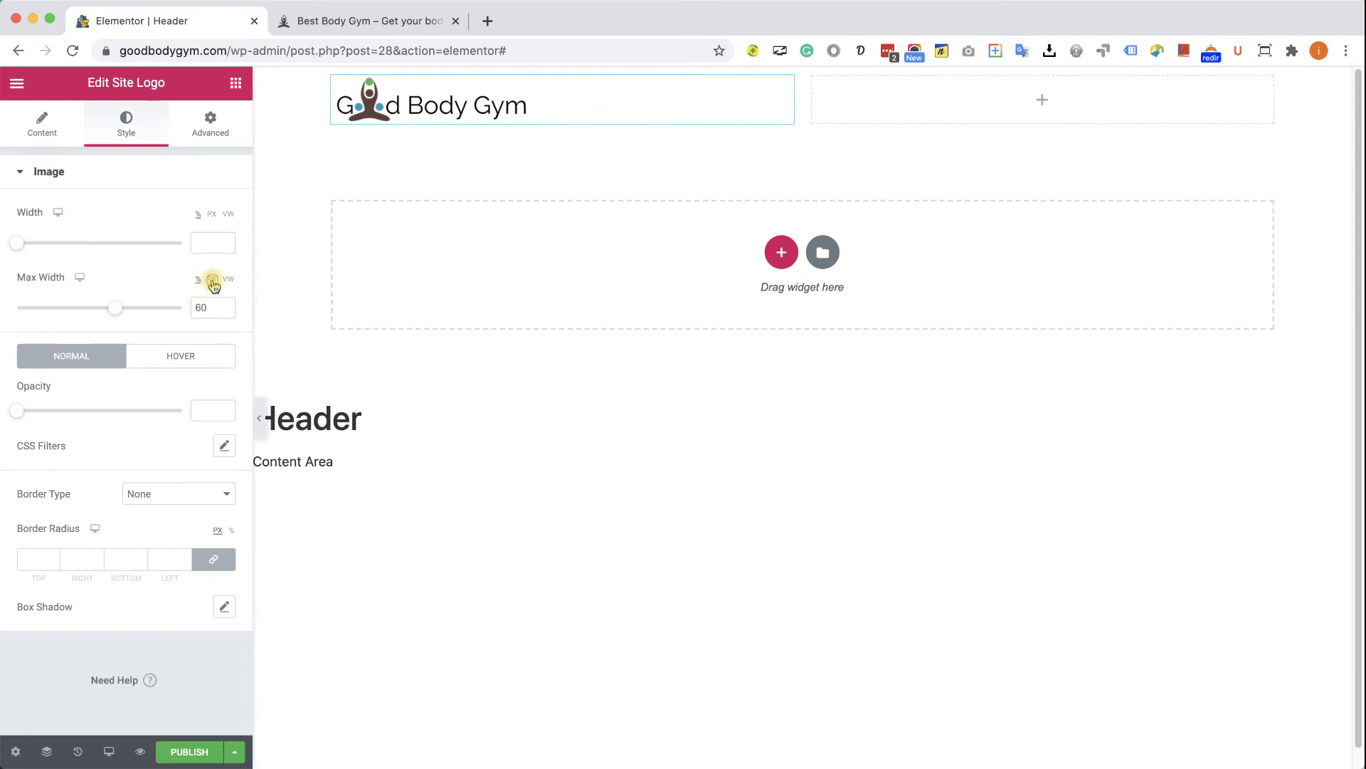
click(211, 279)
drag(20, 318, 76, 315)
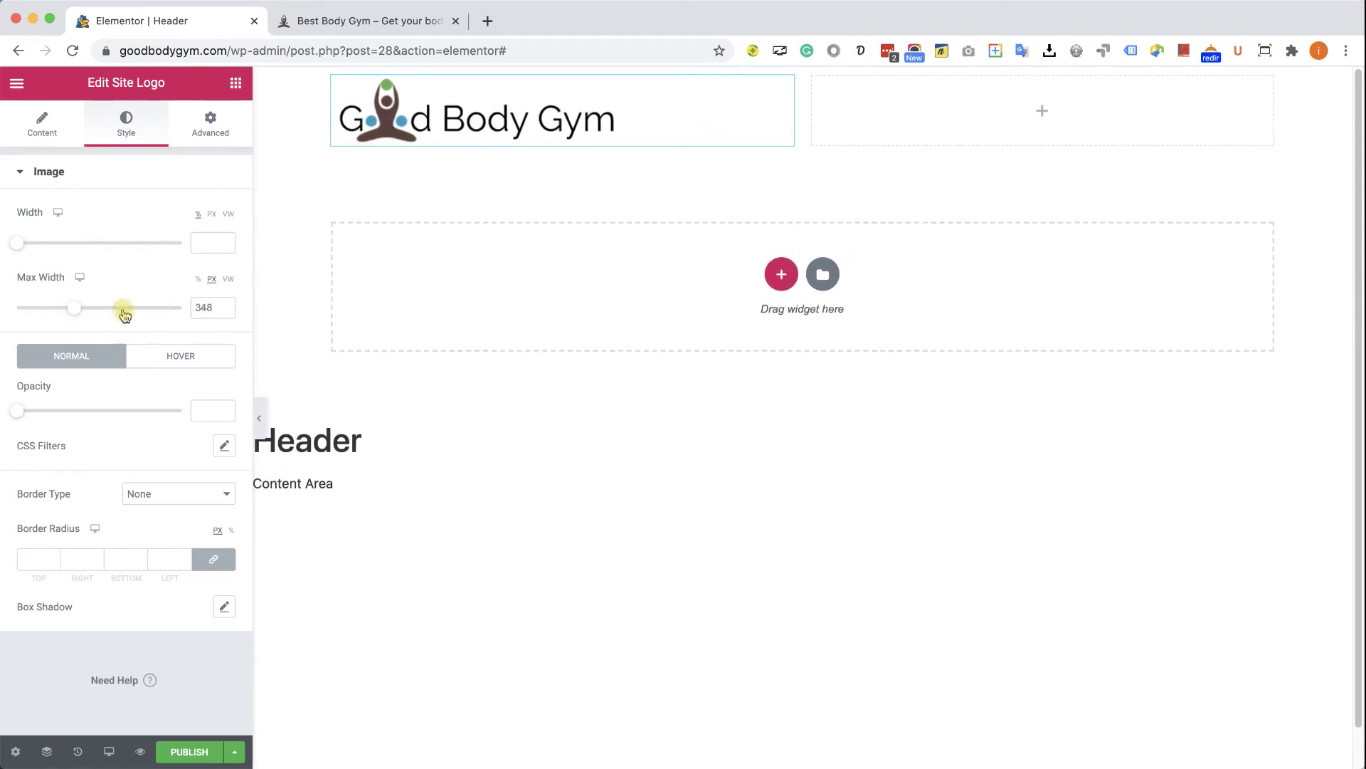
click(225, 304)
click(226, 305)
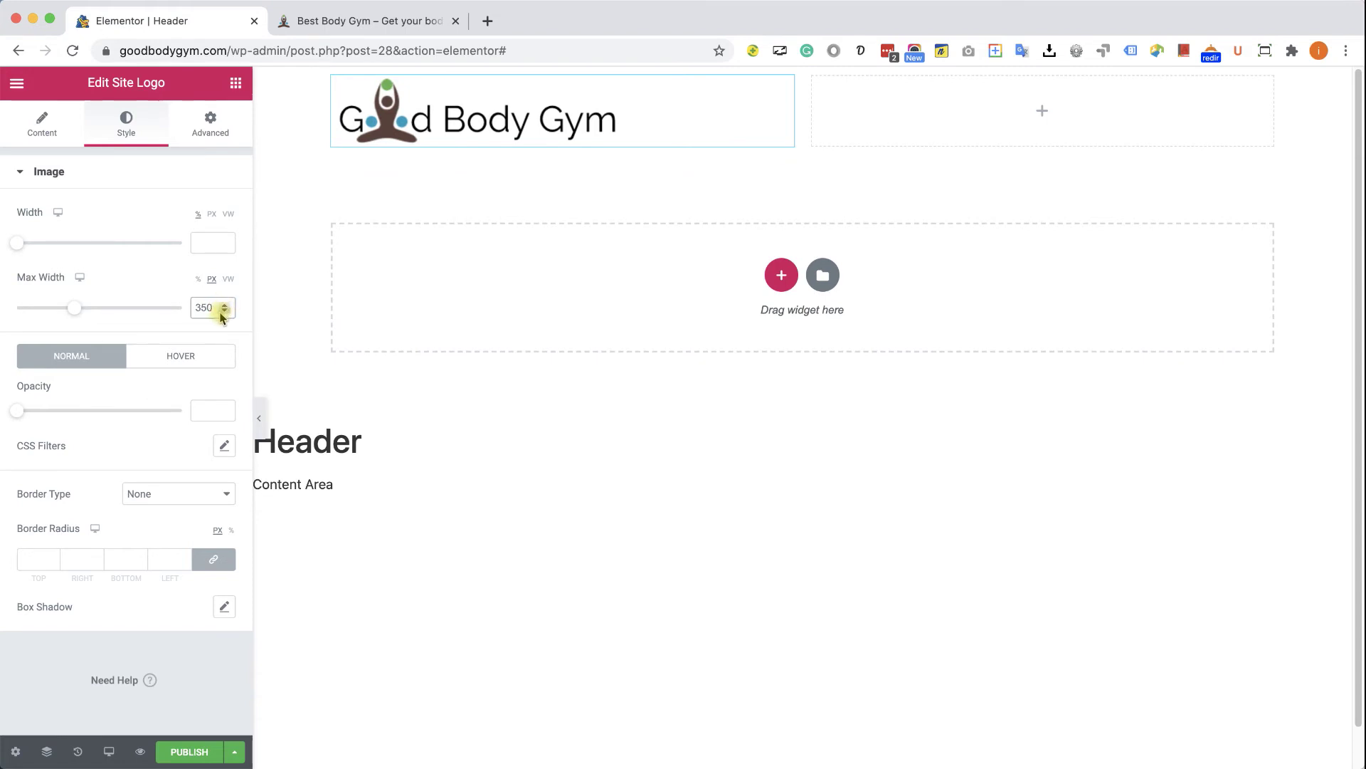
click(224, 312)
drag(224, 315, 222, 314)
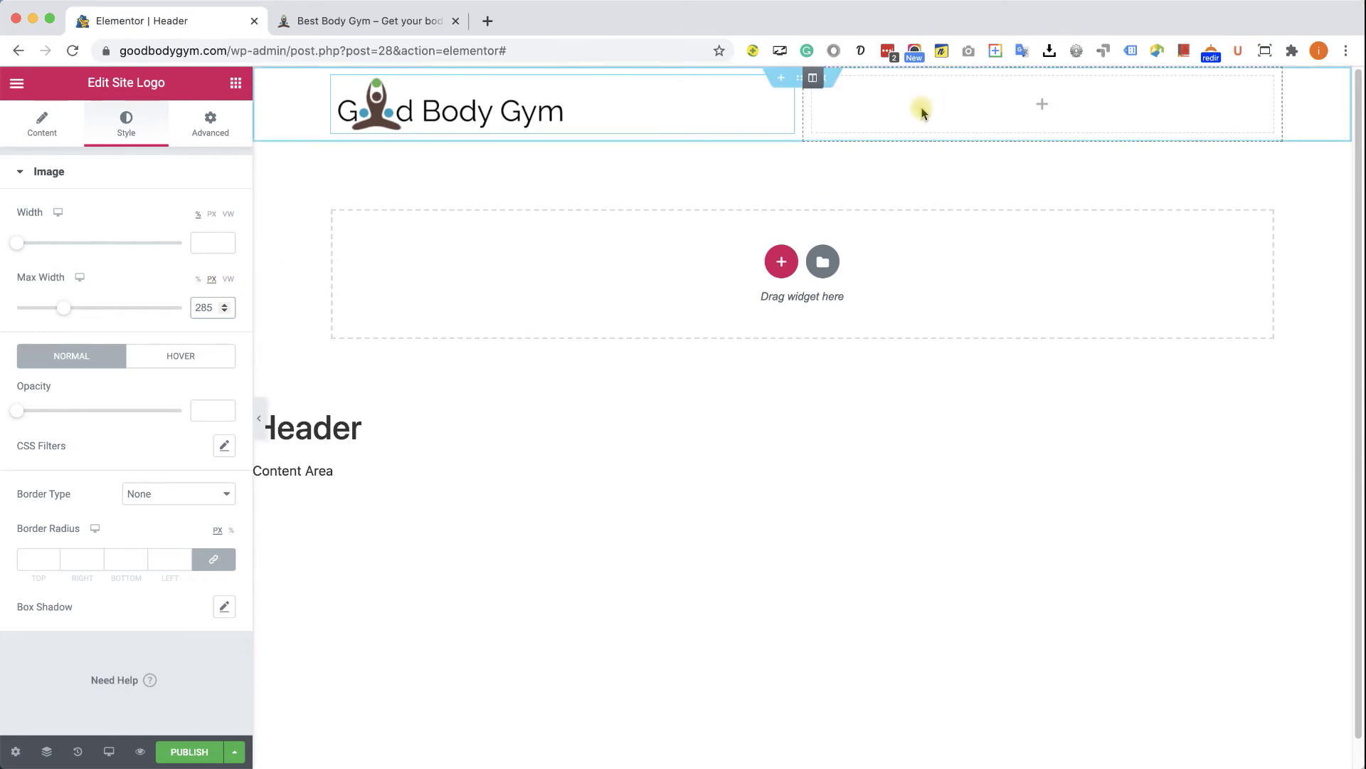
- Drag a Nav Menu into the right column, align it Right, then compare with the live site
click(234, 84)
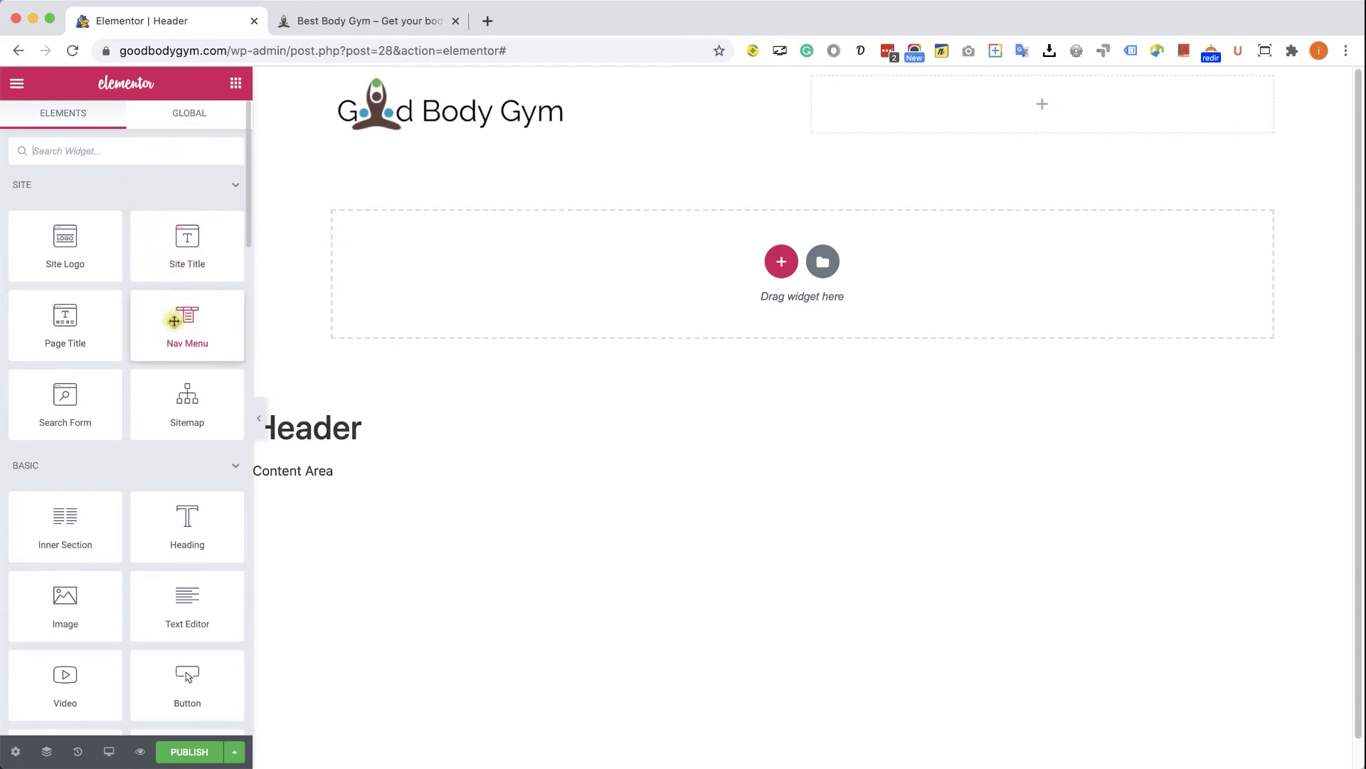
drag(184, 318, 969, 116)
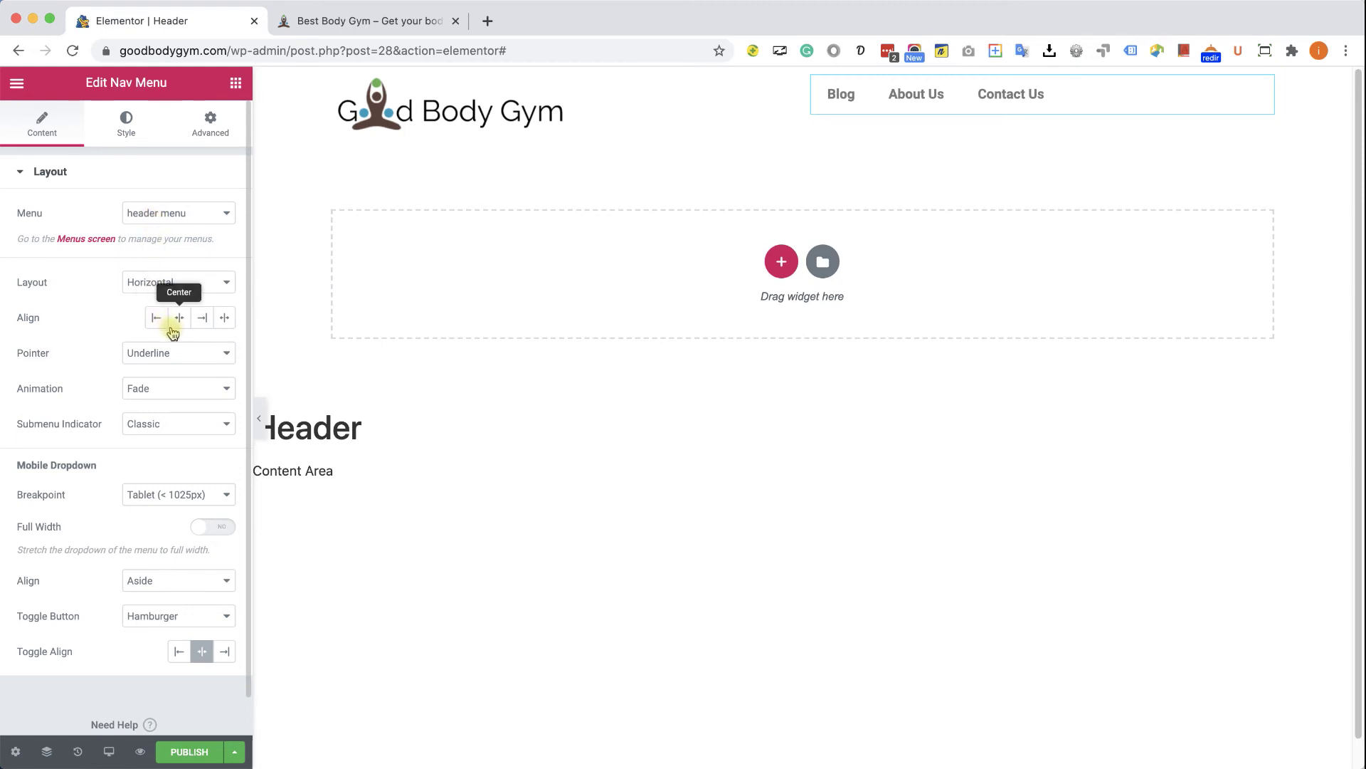
click(203, 319)
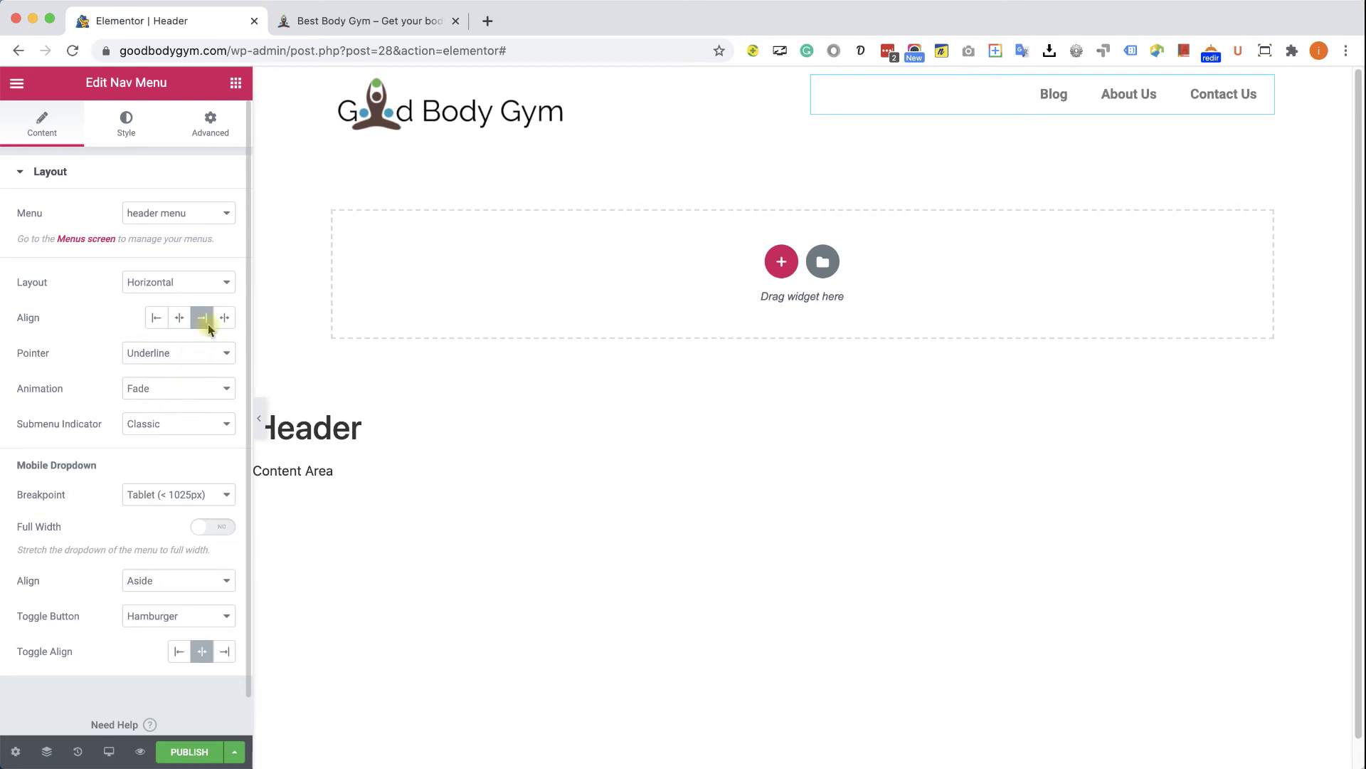
click(356, 21)
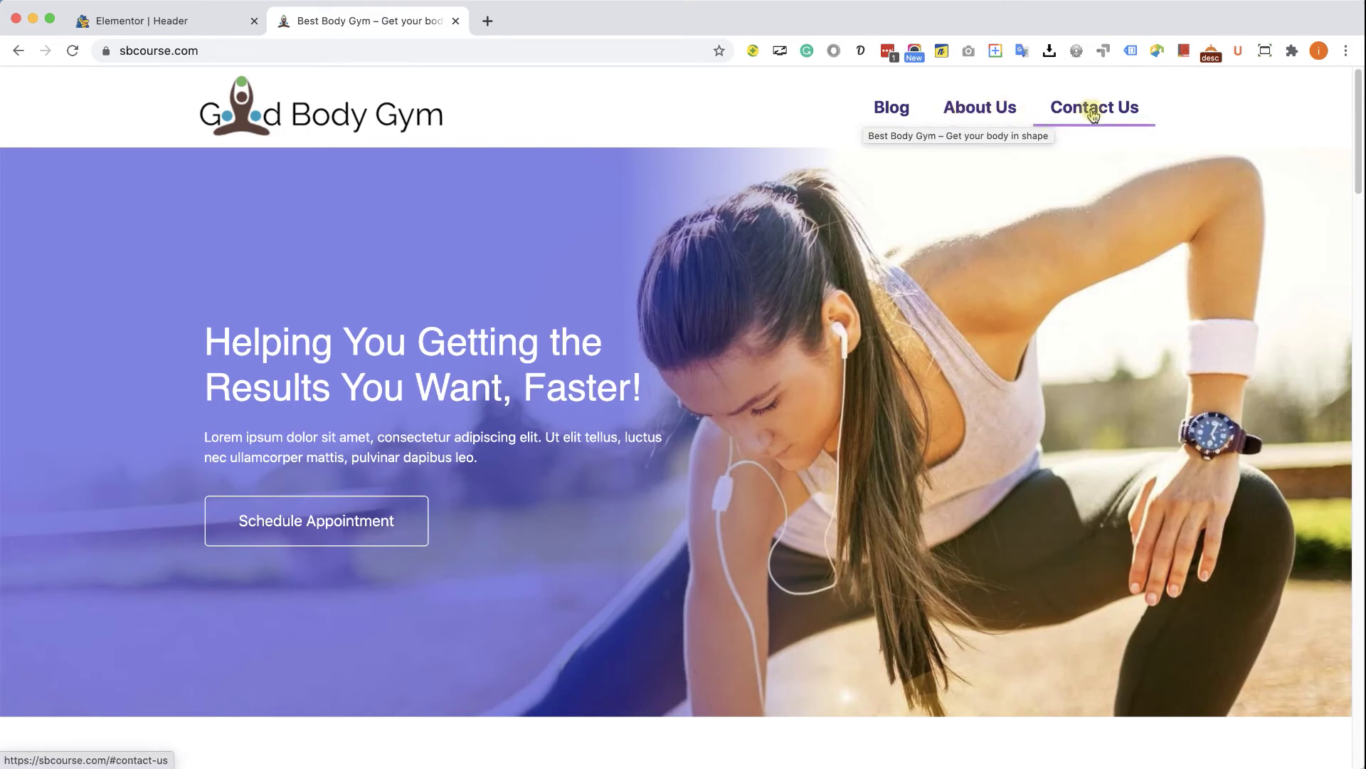
- Back in the header editor, try the Overline pointer, revert to Underline, then show Style settings
click(171, 24)
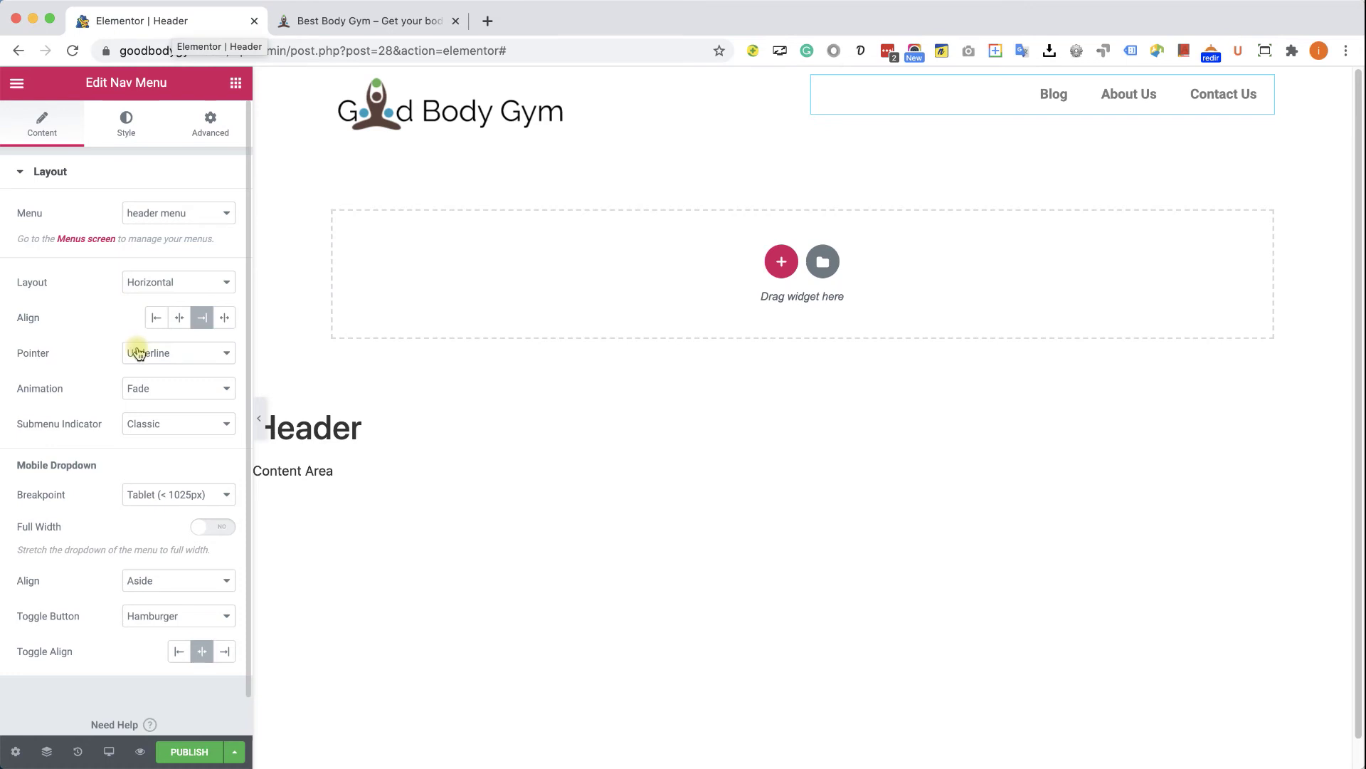
click(164, 361)
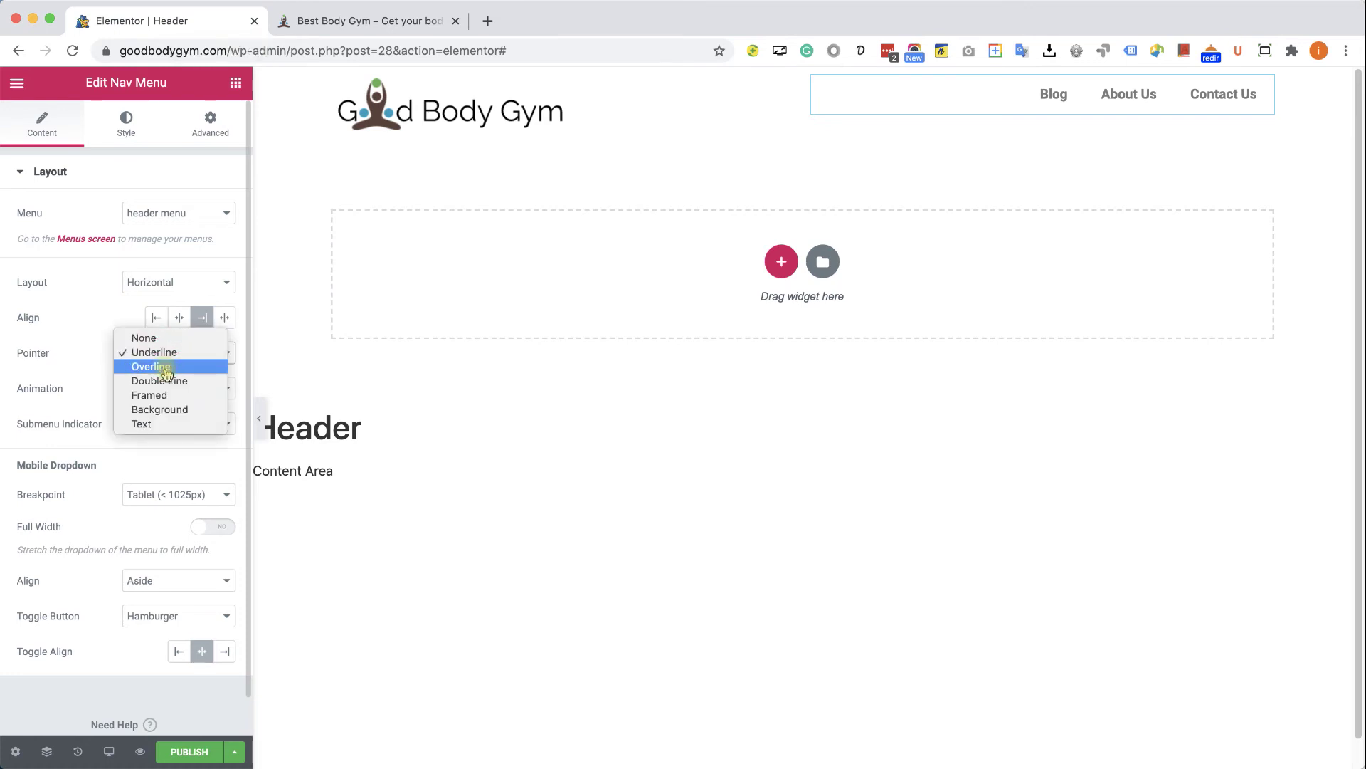
click(169, 366)
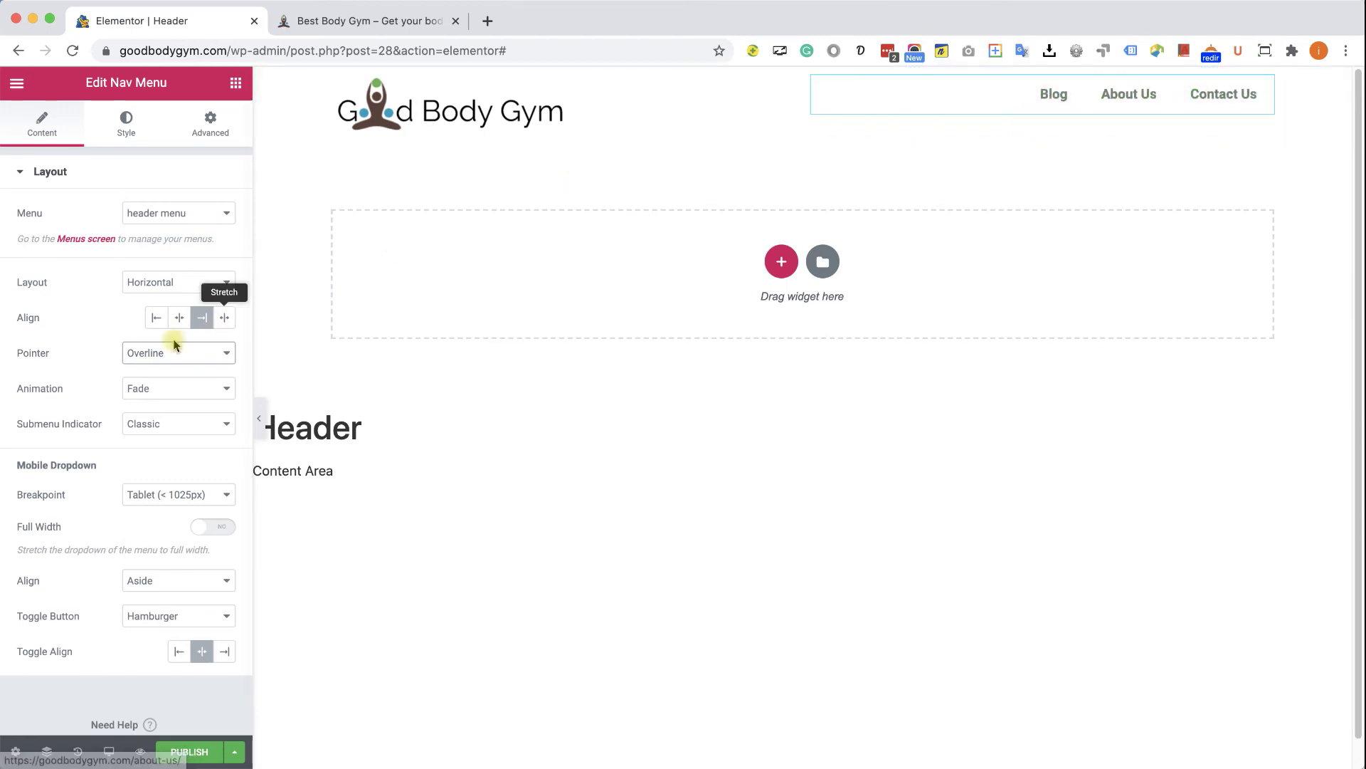
click(156, 354)
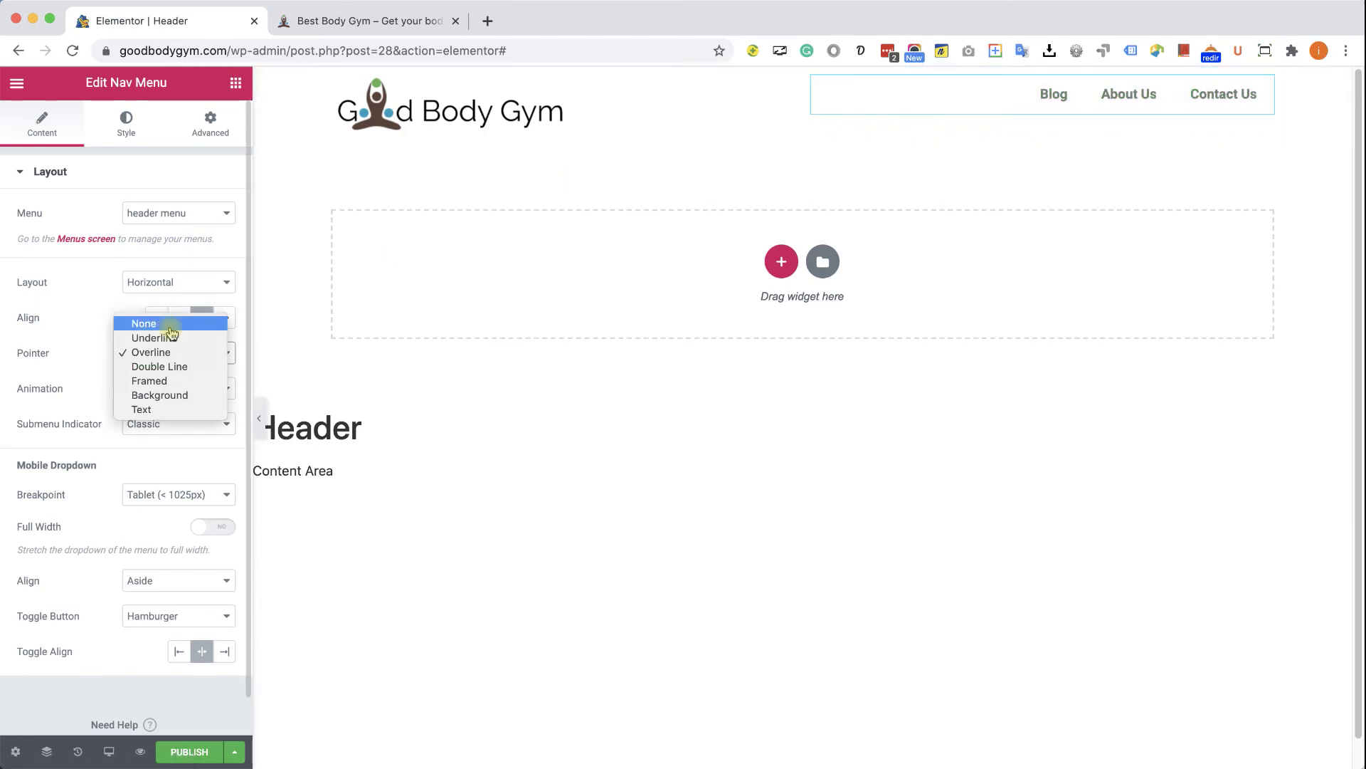
click(169, 339)
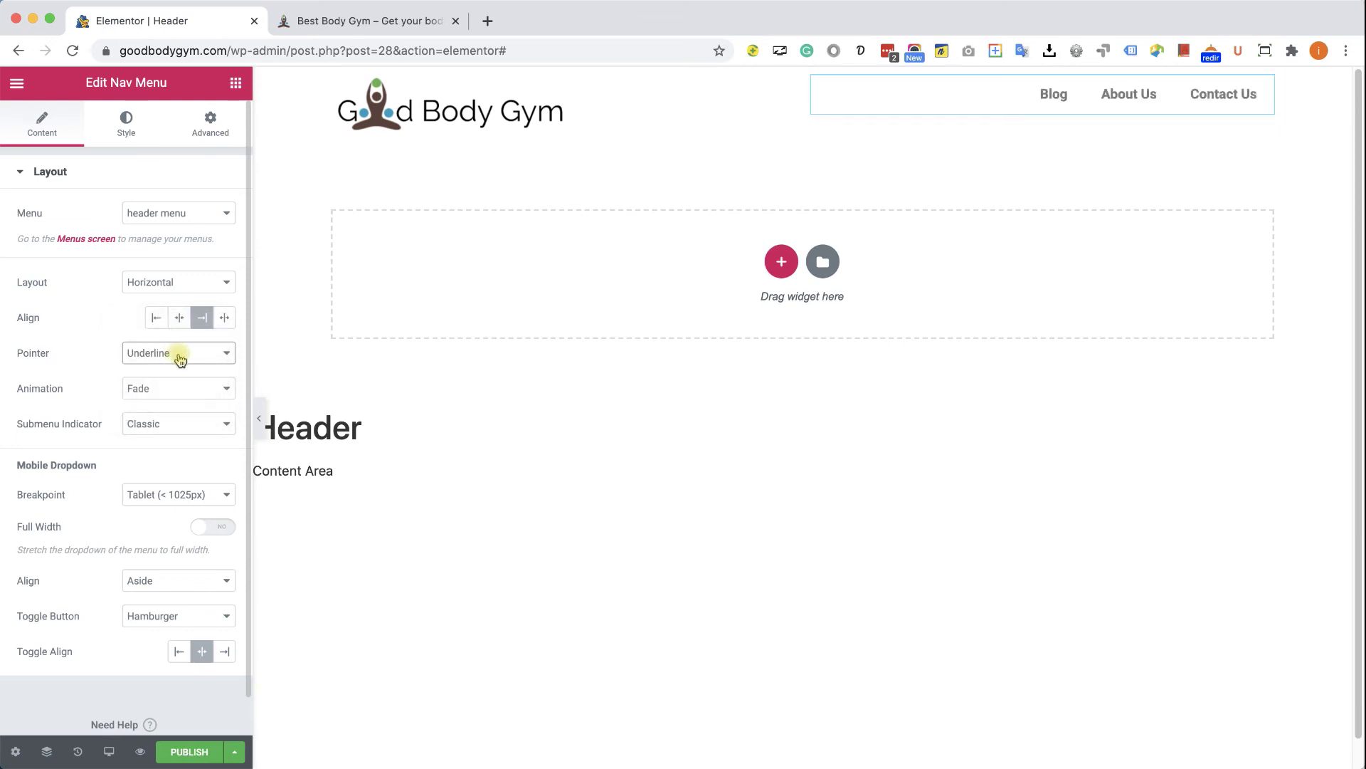
click(131, 127)
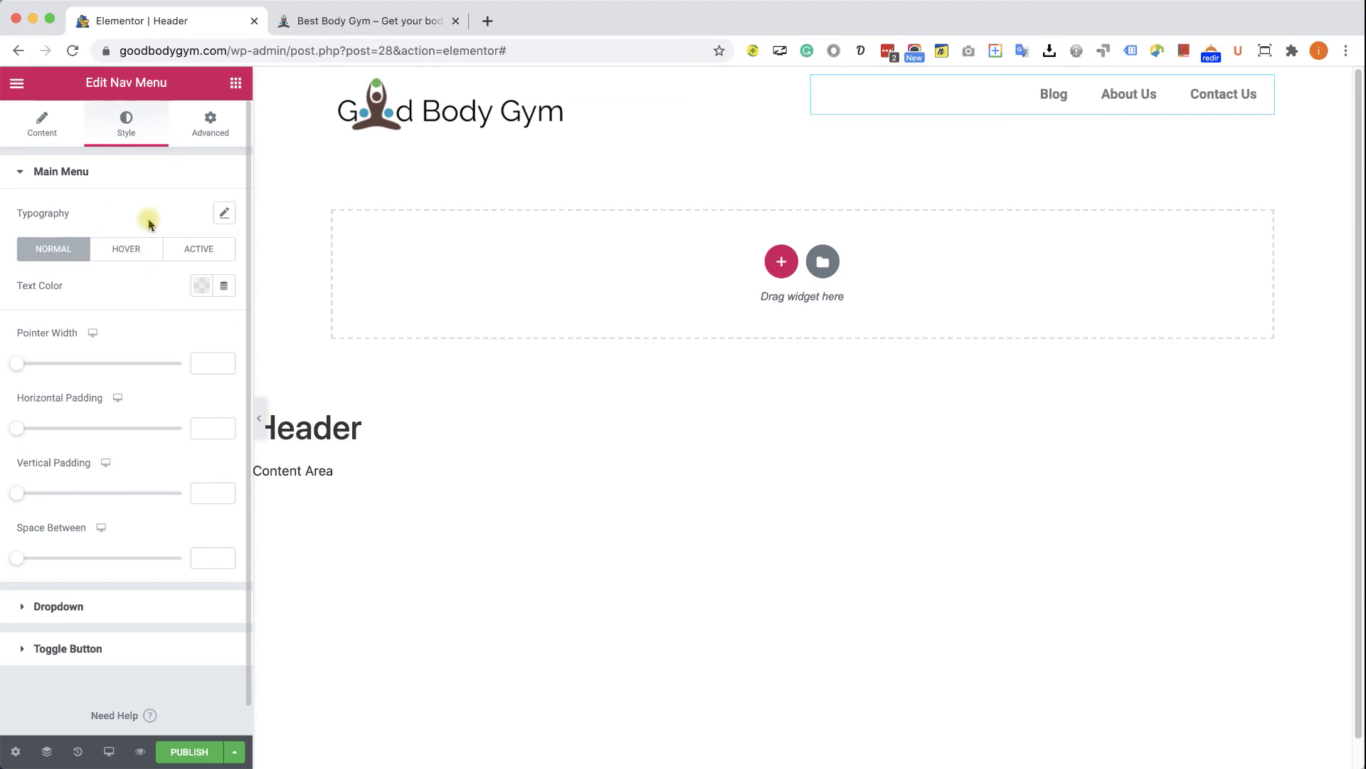
- Set the nav menu typography size to 18 px
click(224, 215)
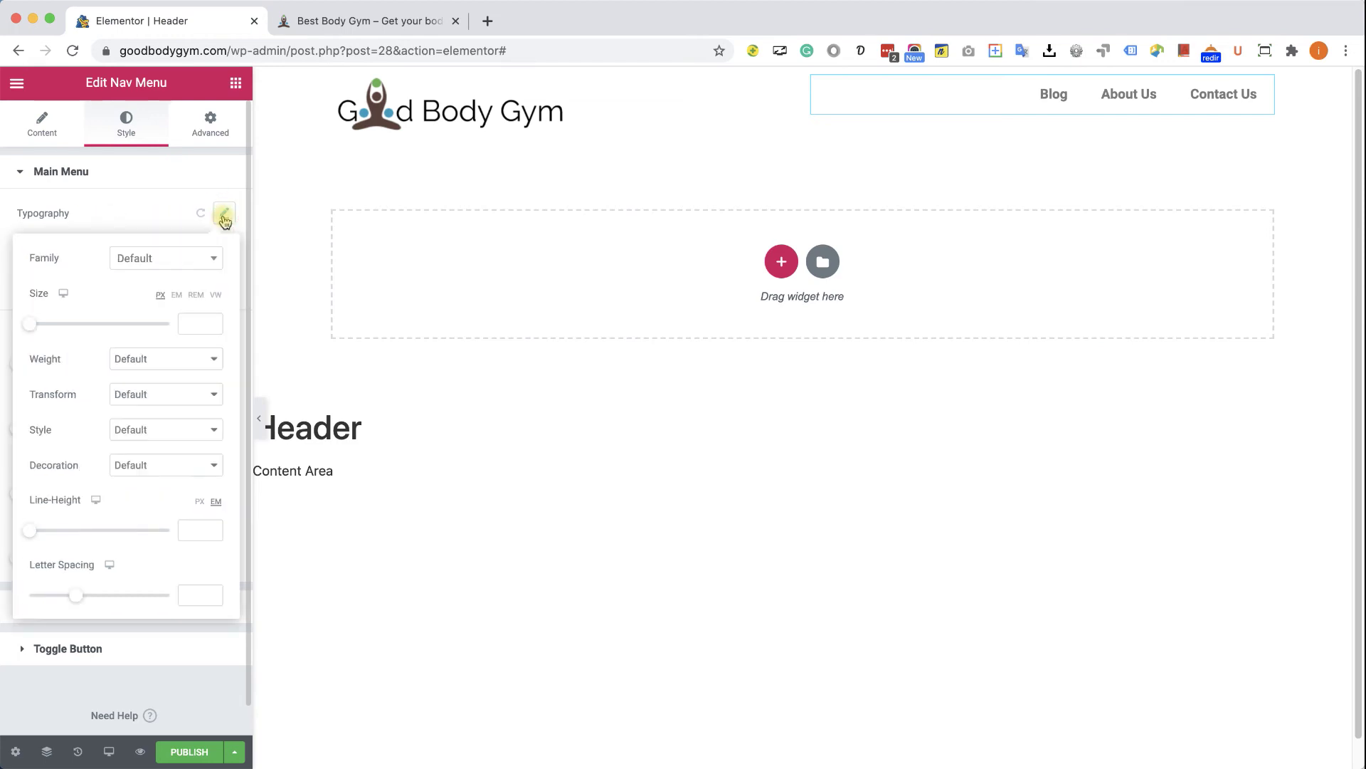
click(36, 326)
drag(38, 332, 44, 333)
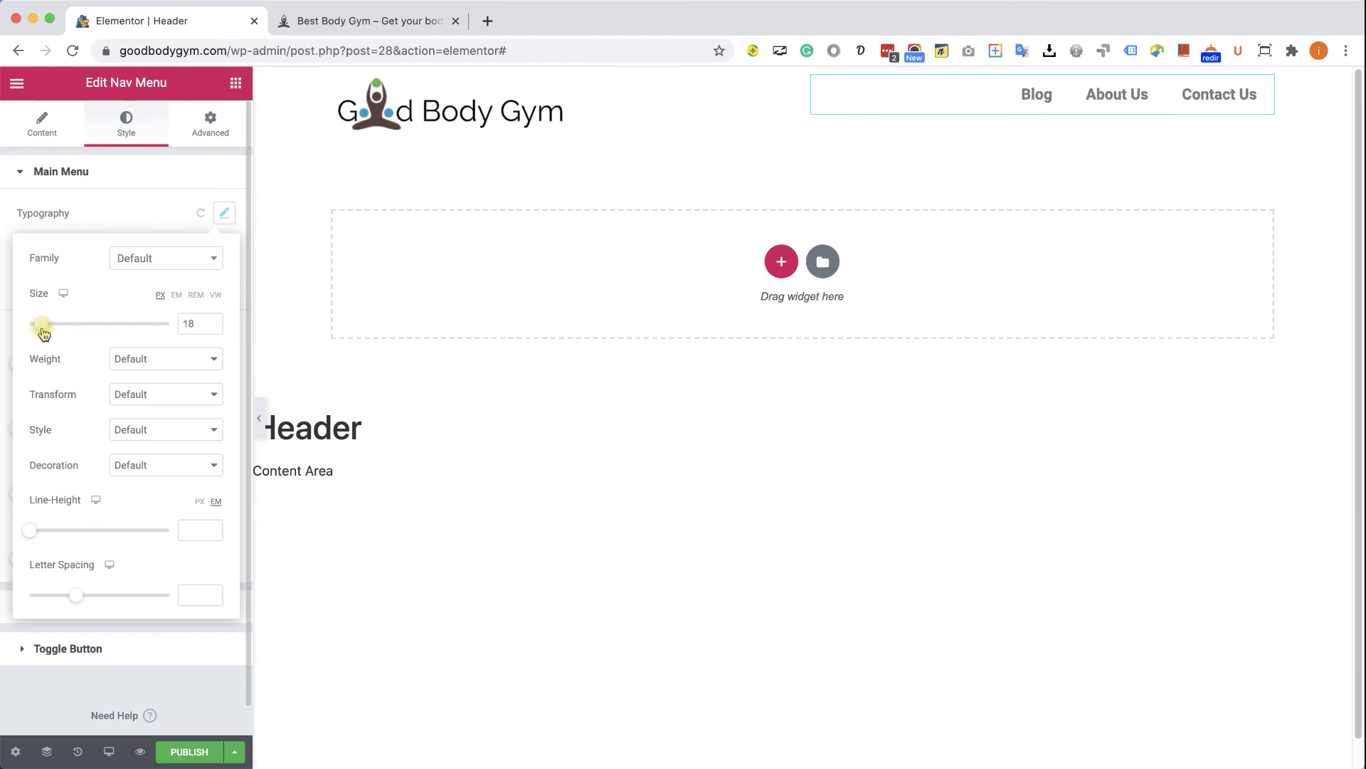
click(225, 215)
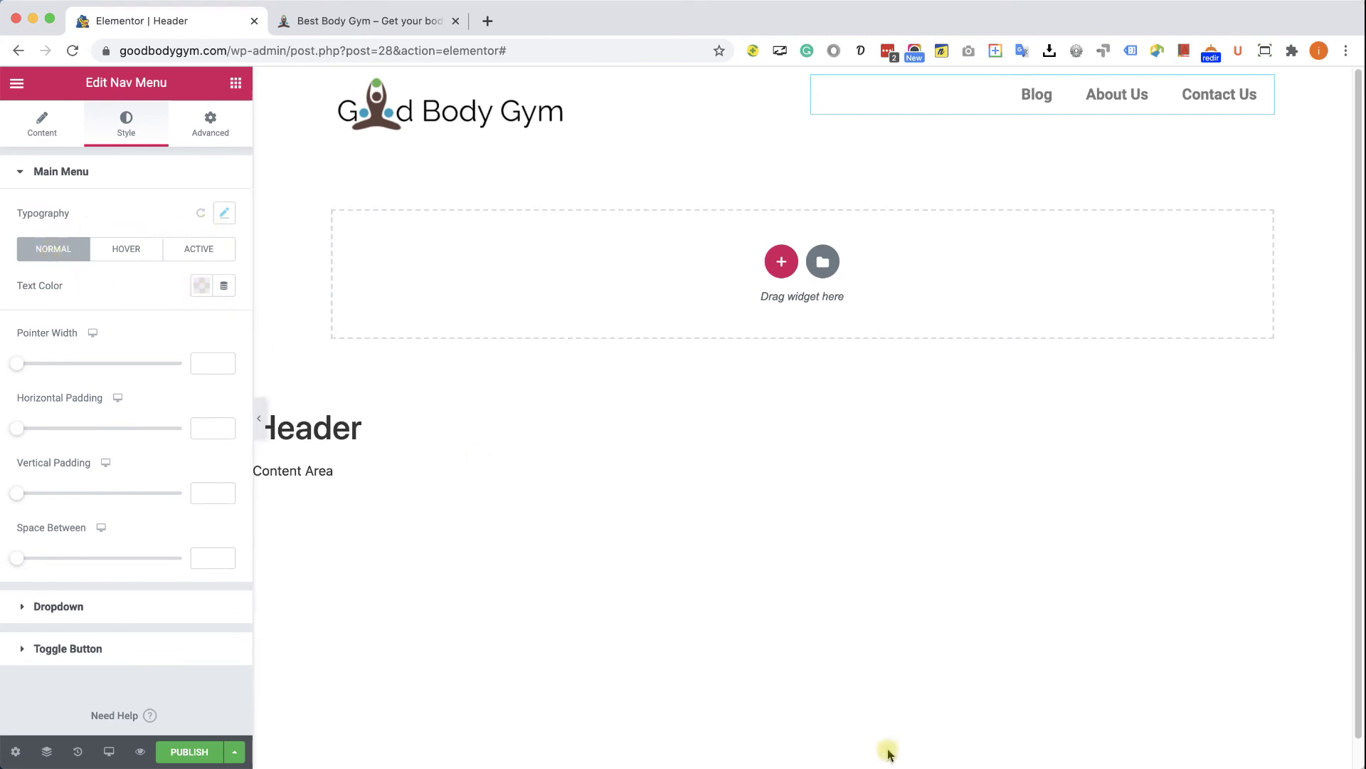
- Copy the purple colour code #3D2979 from the colour notes in VS Code
click(964, 760)
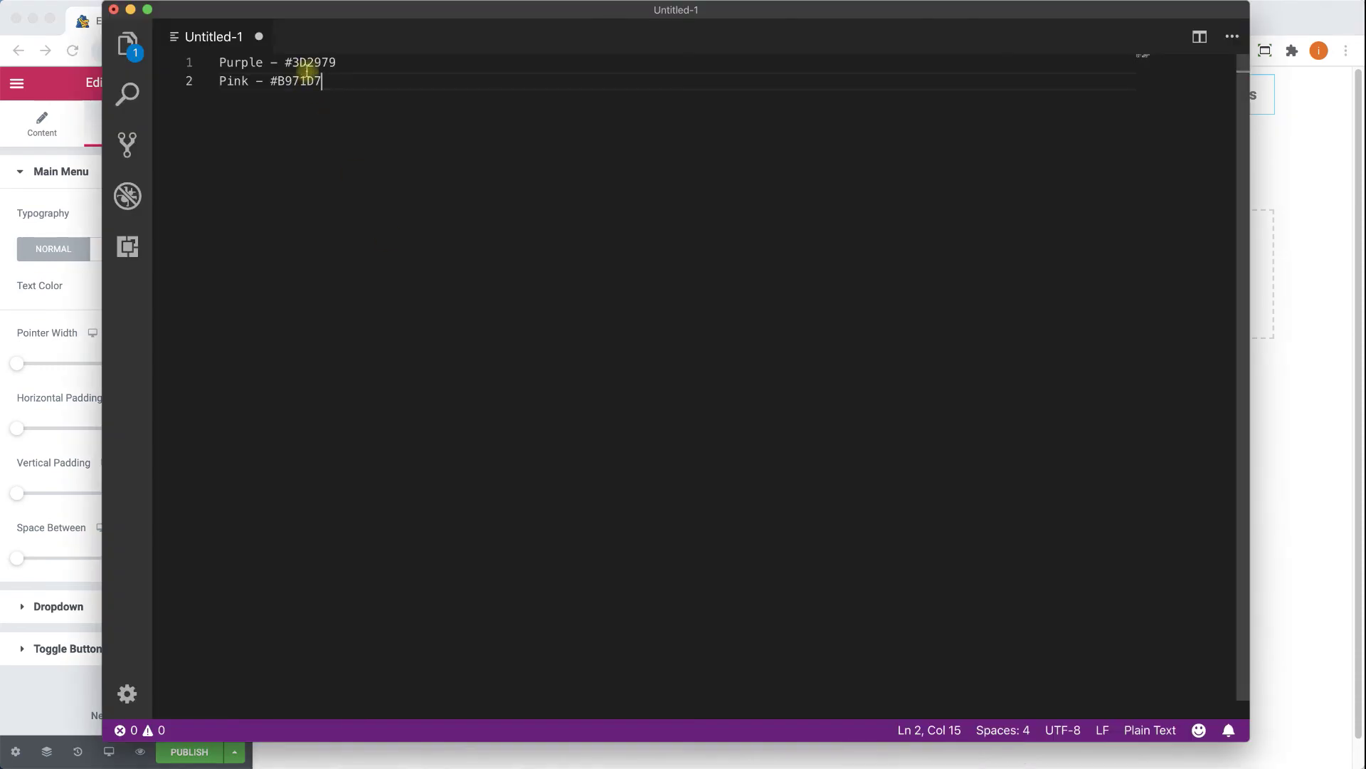
drag(340, 62, 286, 62)
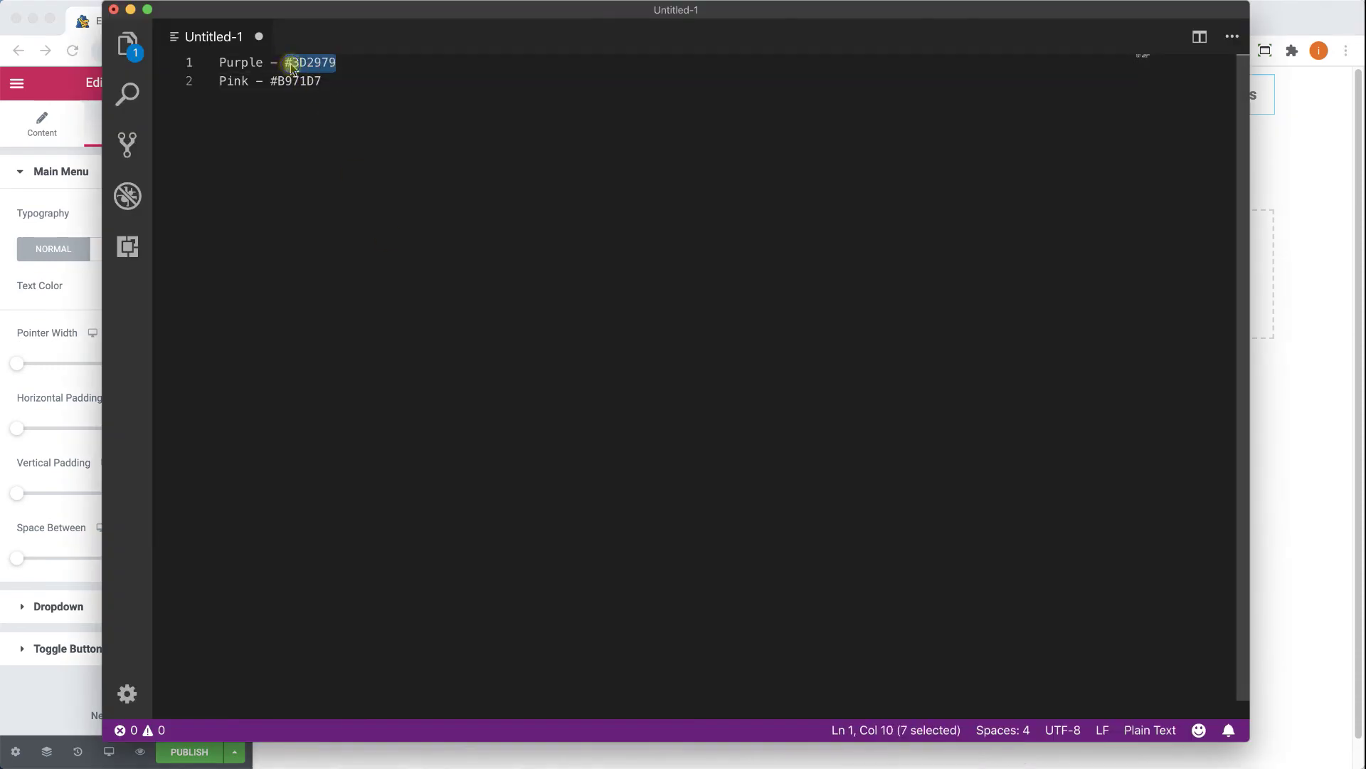
right_click(289, 63)
click(322, 116)
click(287, 81)
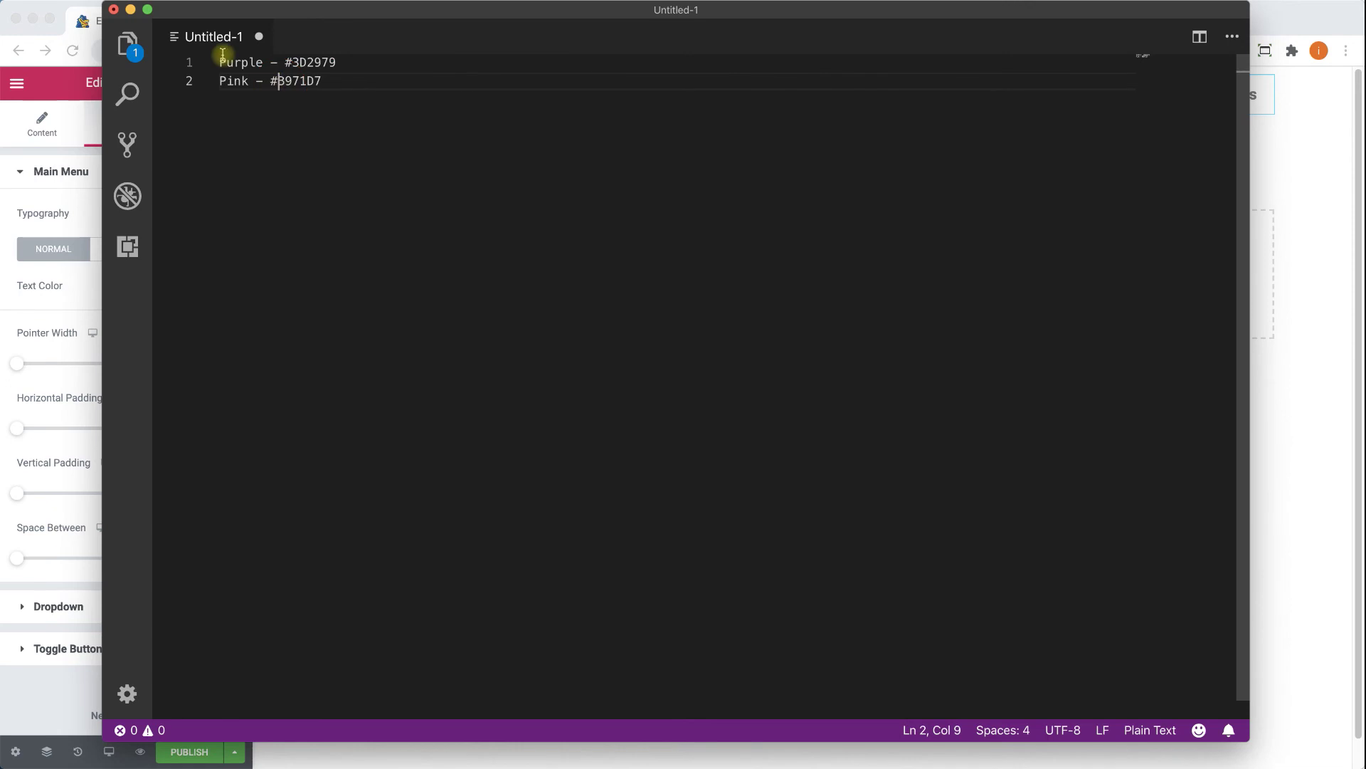
click(131, 9)
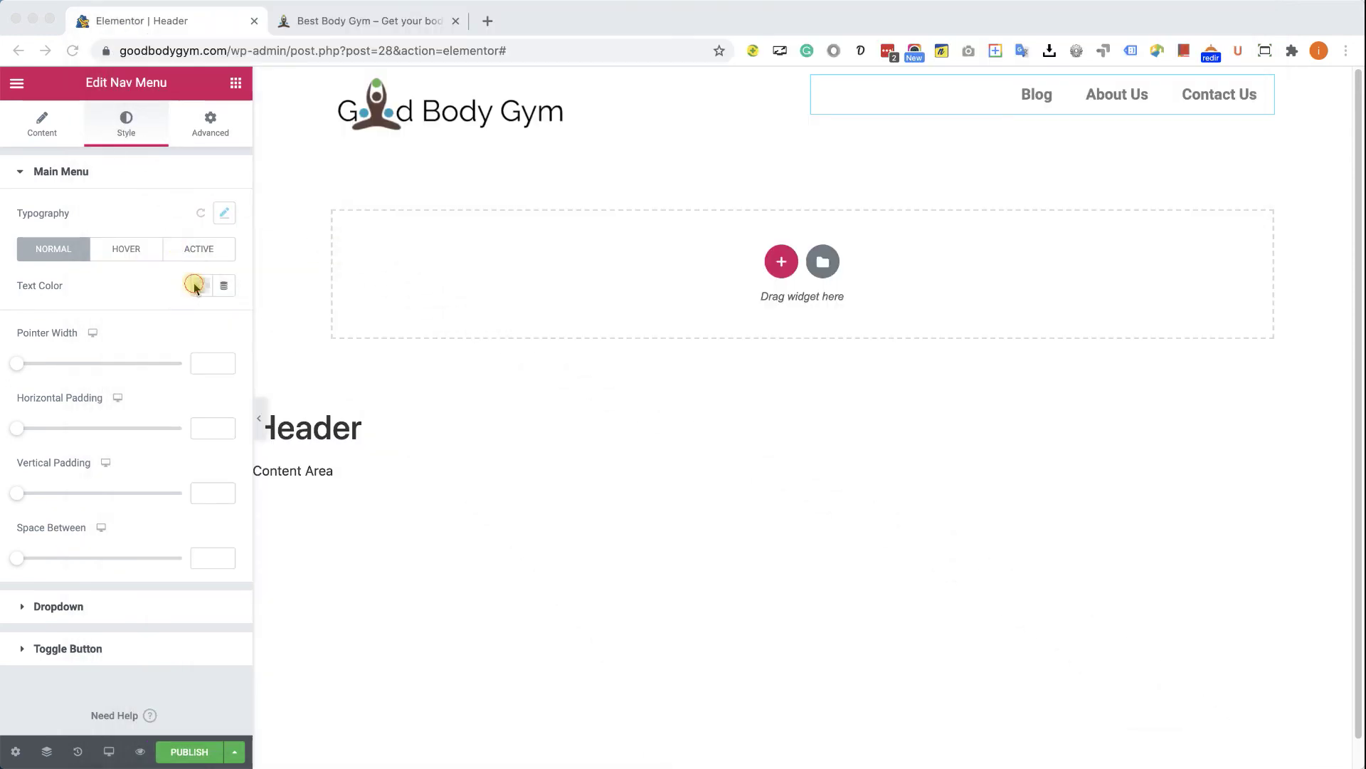
- Set the nav menu's normal text colour to purple #3D2979
click(201, 287)
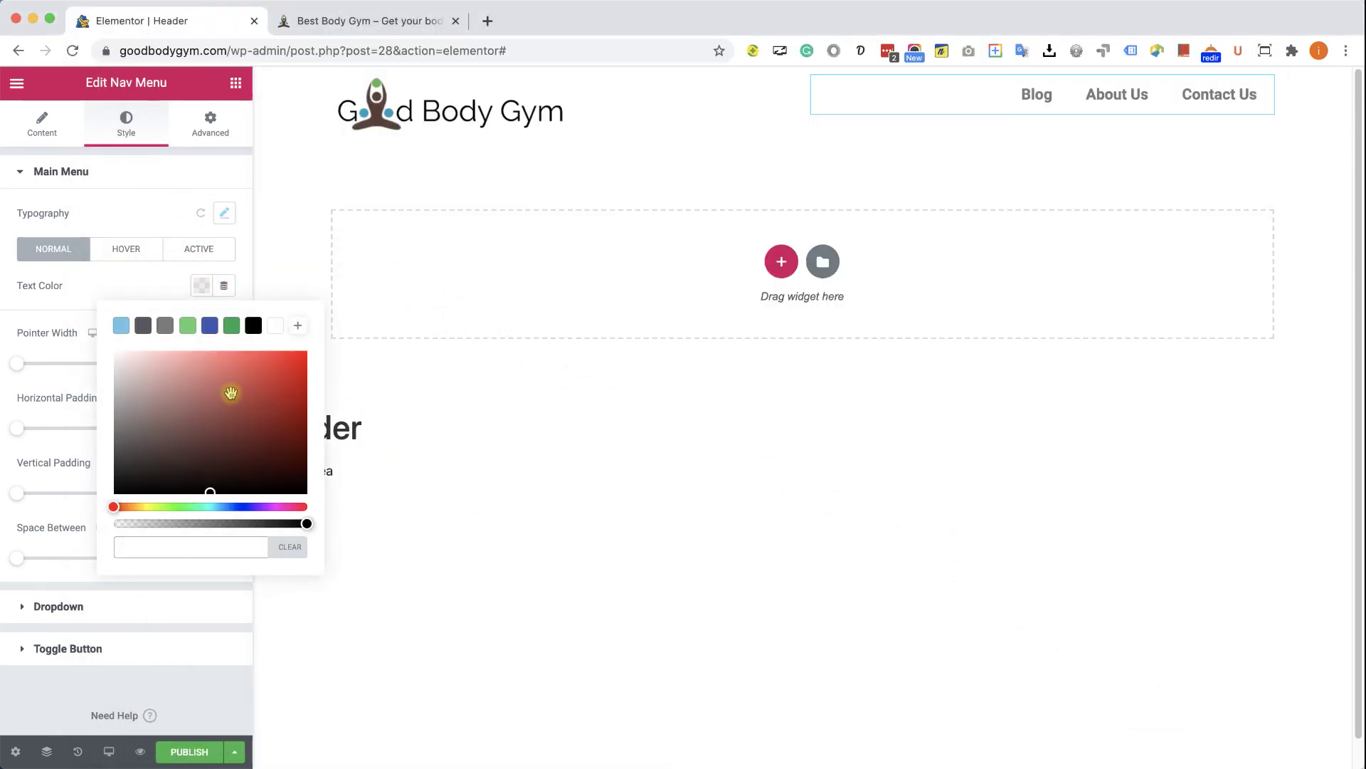
click(261, 507)
click(259, 459)
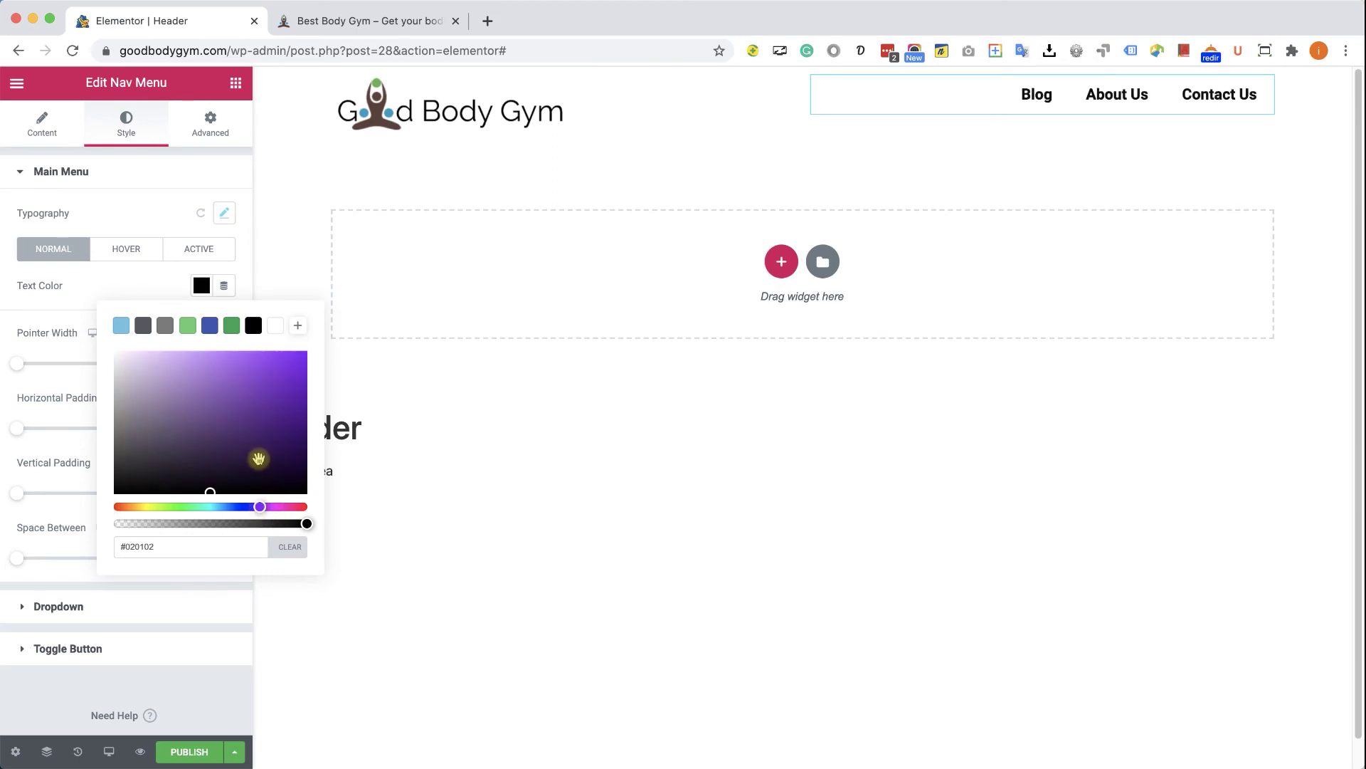
click(259, 404)
click(254, 373)
drag(257, 371, 270, 369)
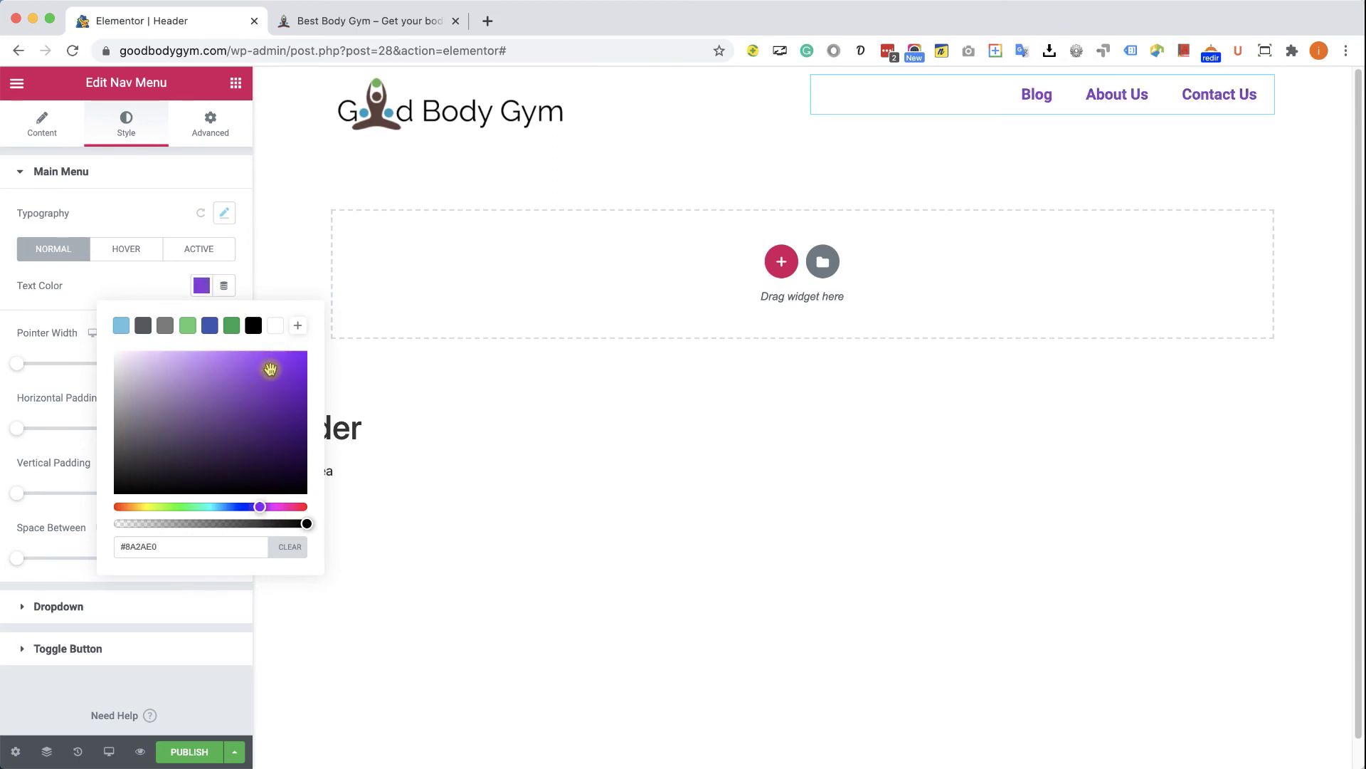
triple_click(165, 545)
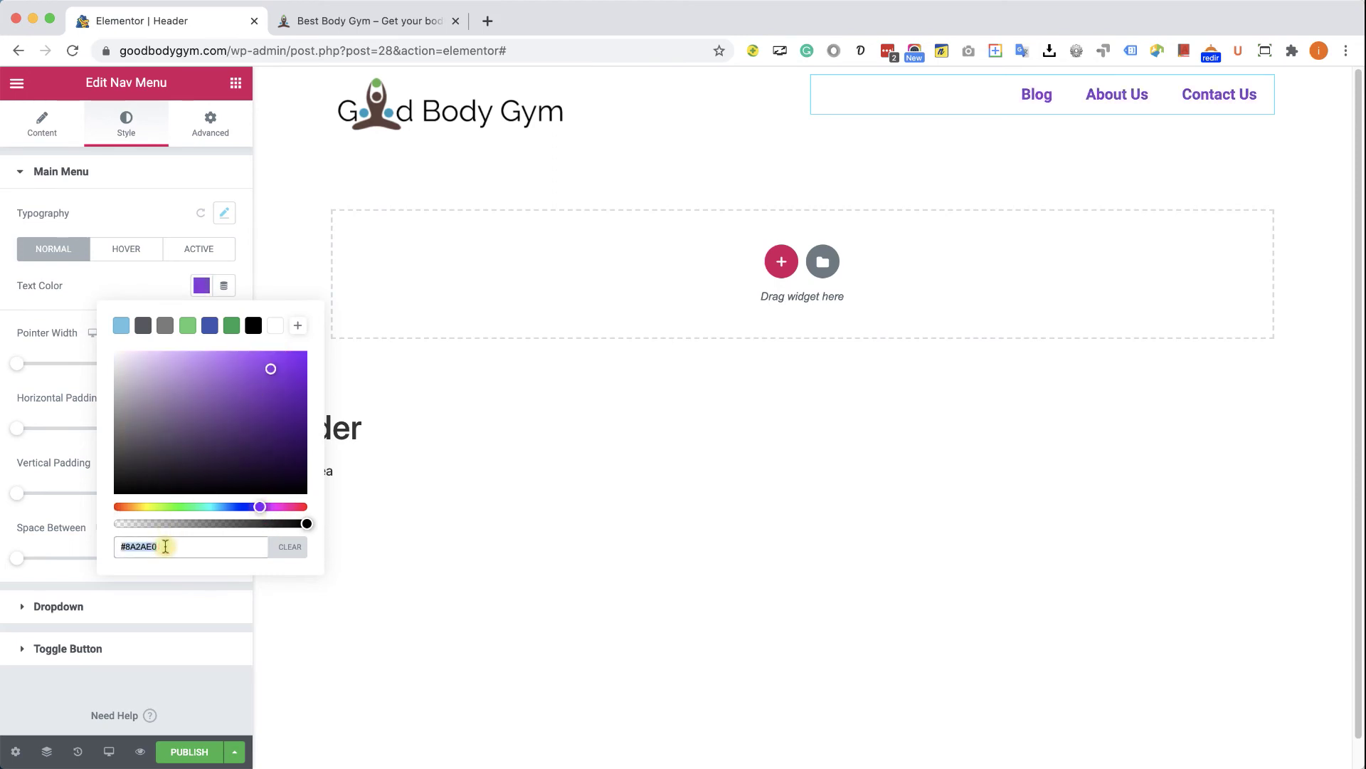
key(super+v)
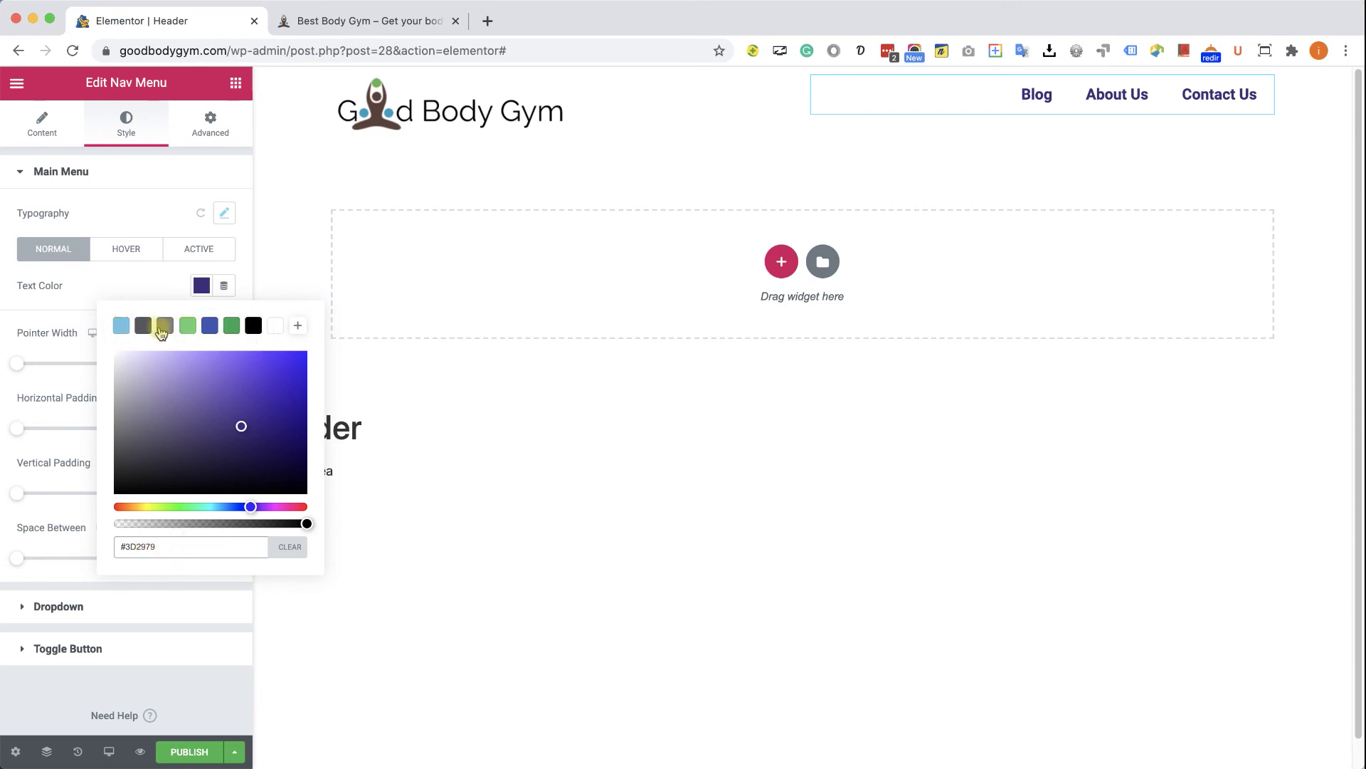
- Save #3D2979 as a palette preset and move it to first position
click(299, 327)
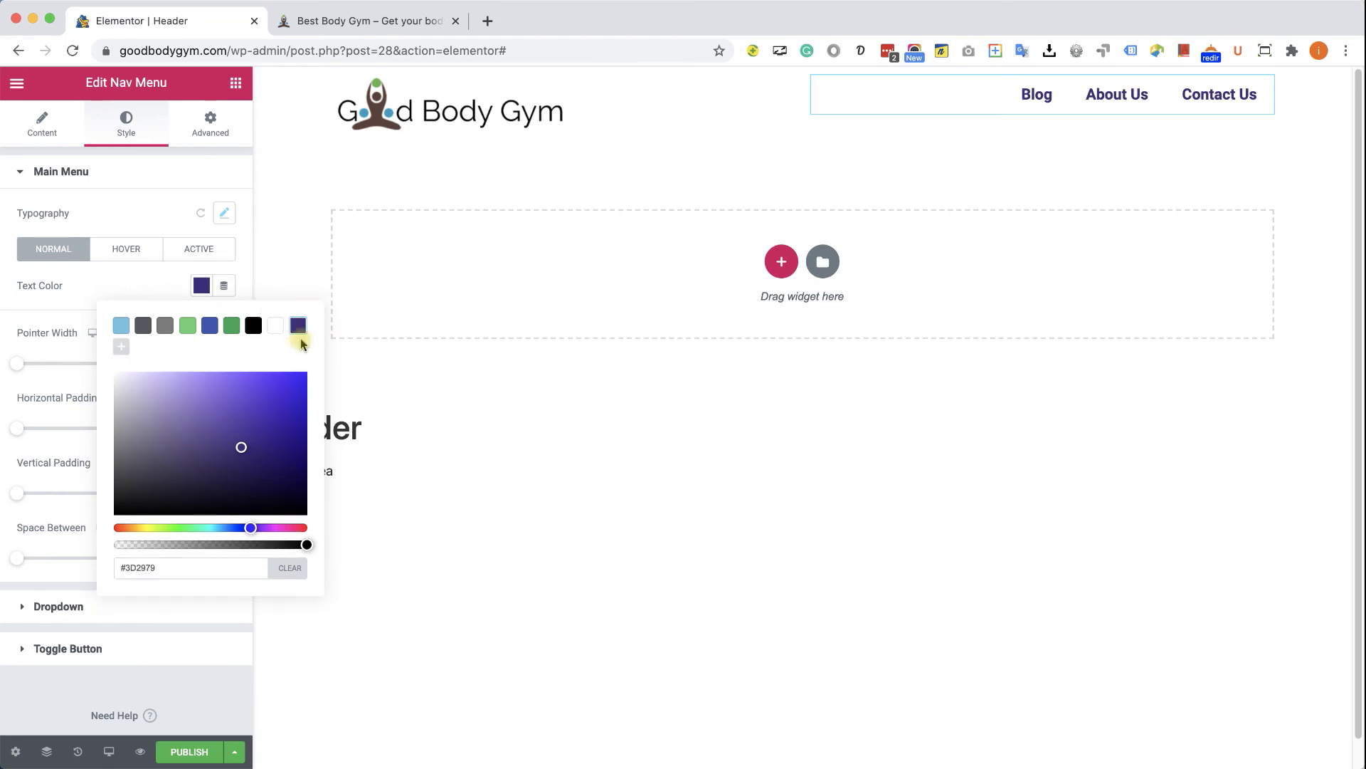
drag(299, 329, 123, 336)
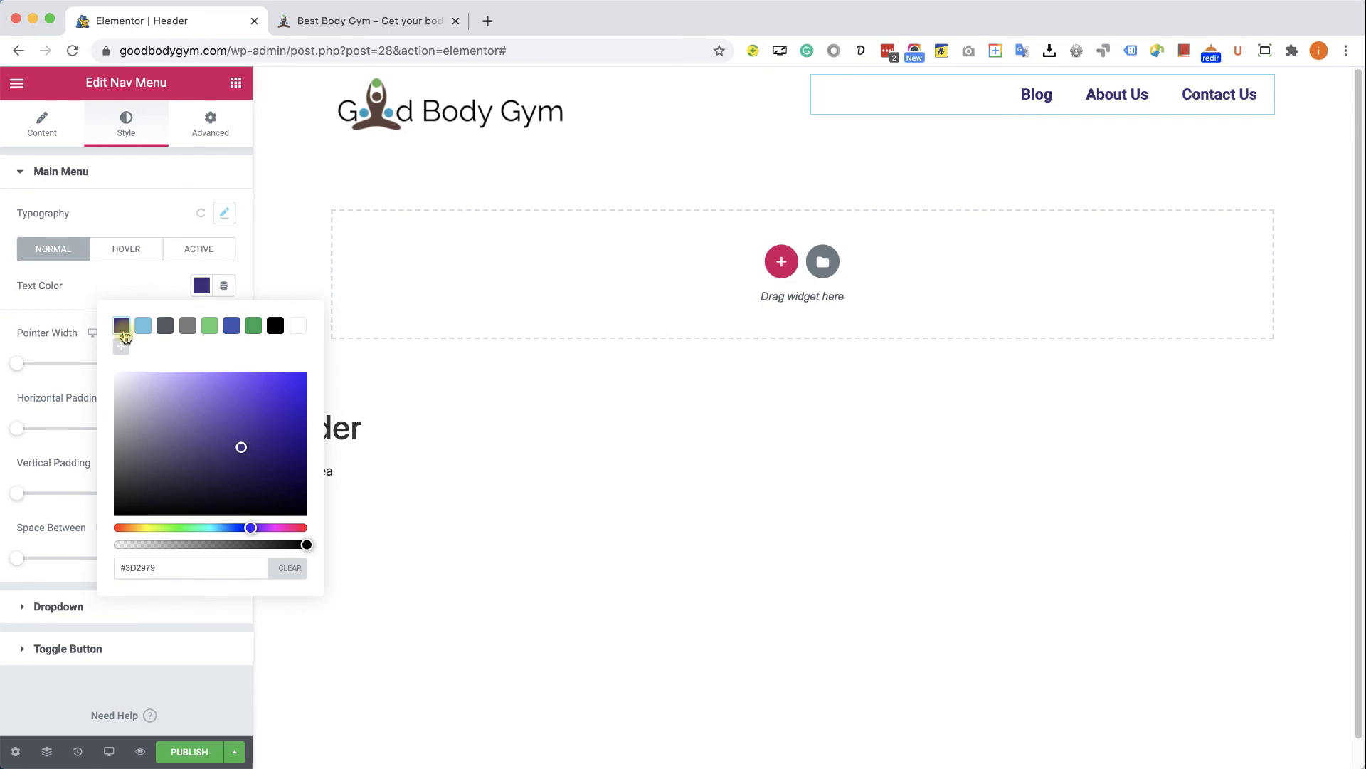
click(198, 287)
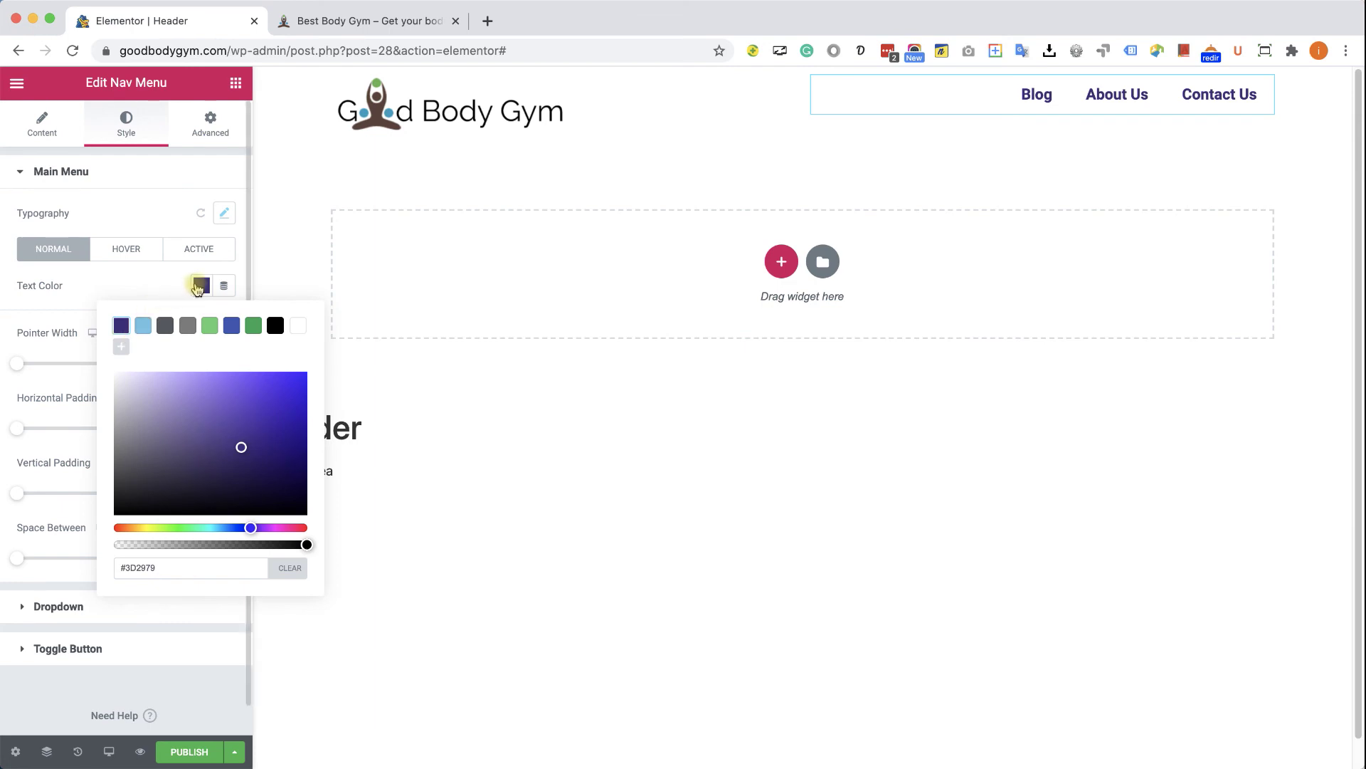
click(198, 287)
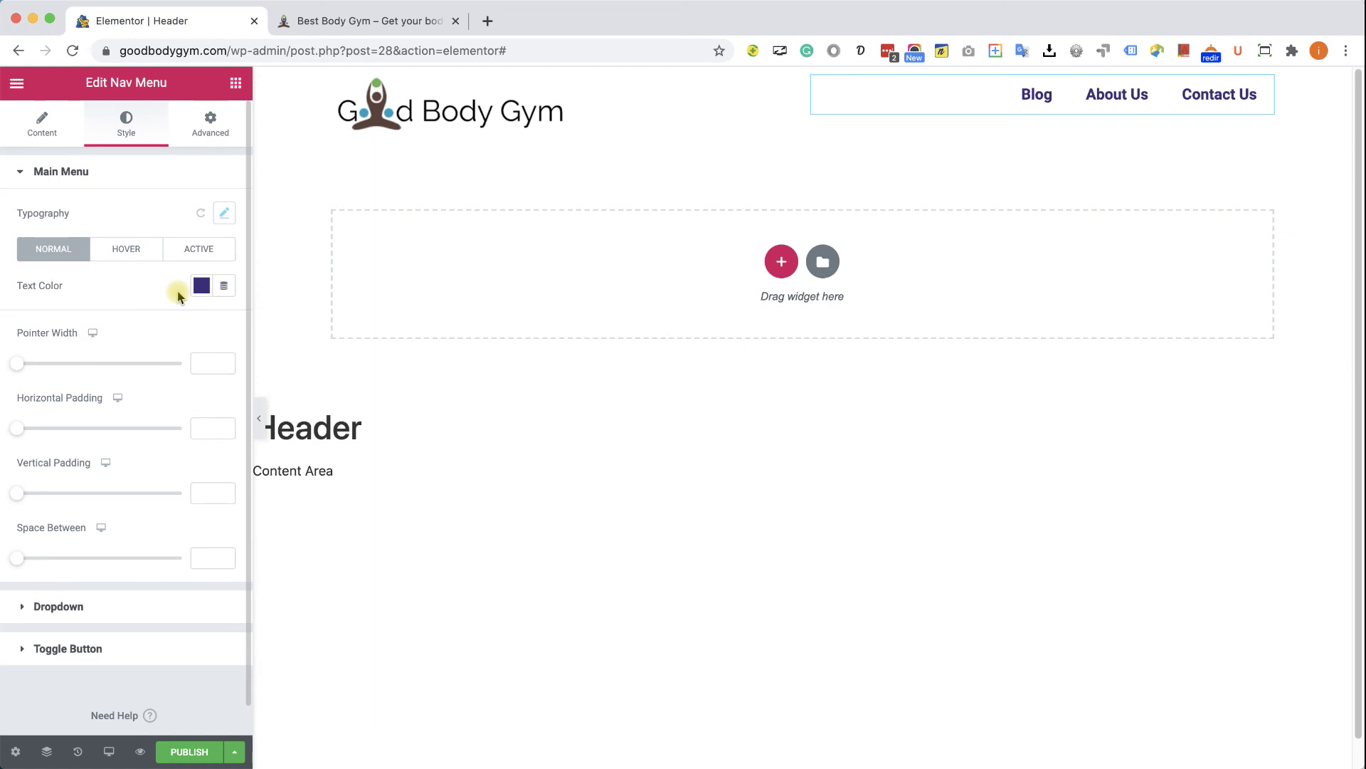
- Set the menu's hover text colour to the saved purple preset #3D2979
click(139, 257)
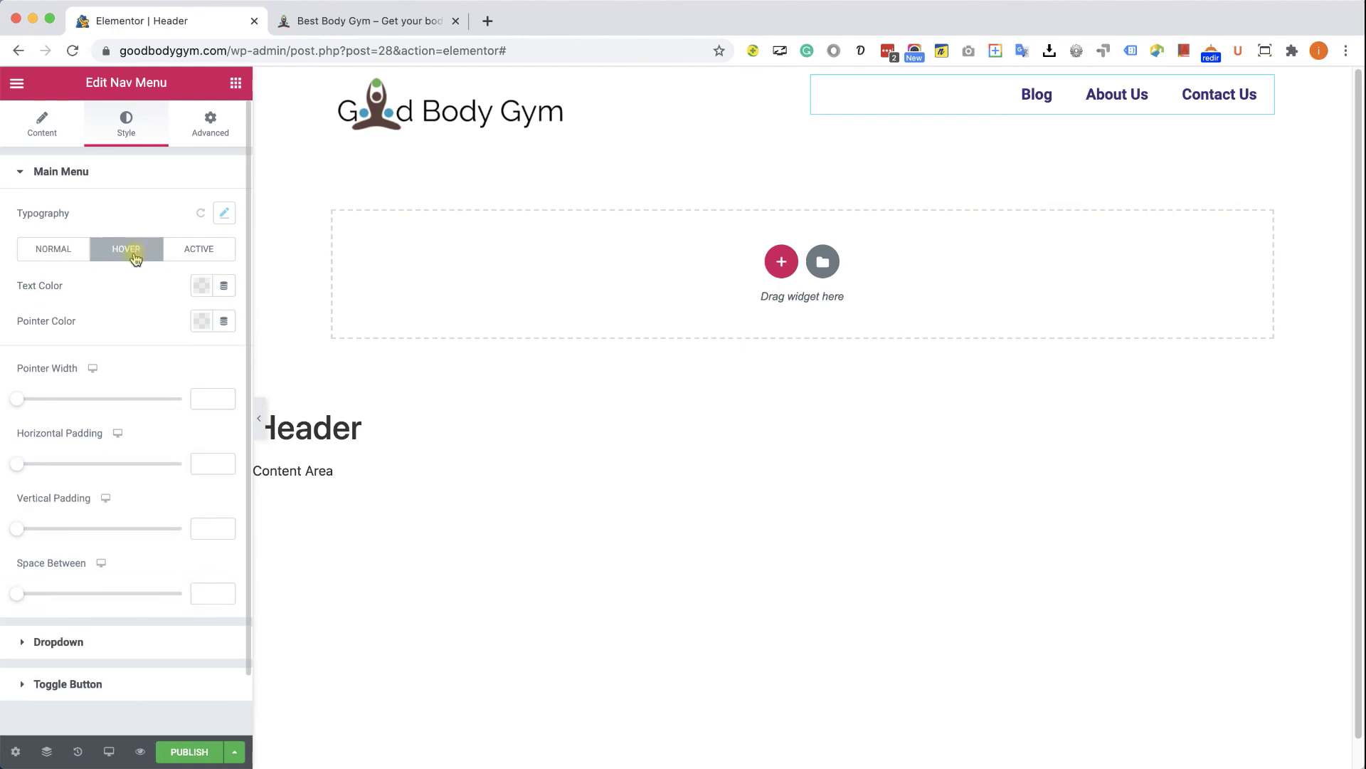
click(200, 288)
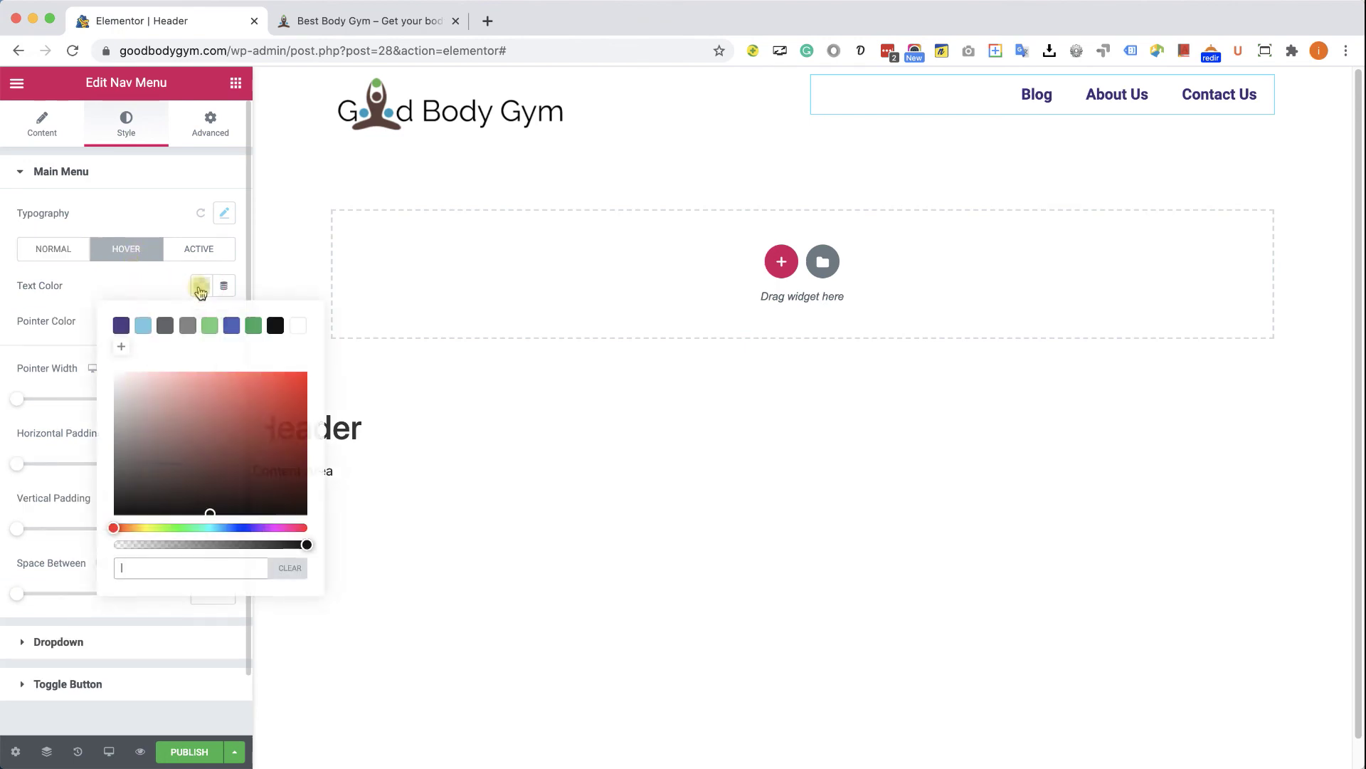
click(121, 327)
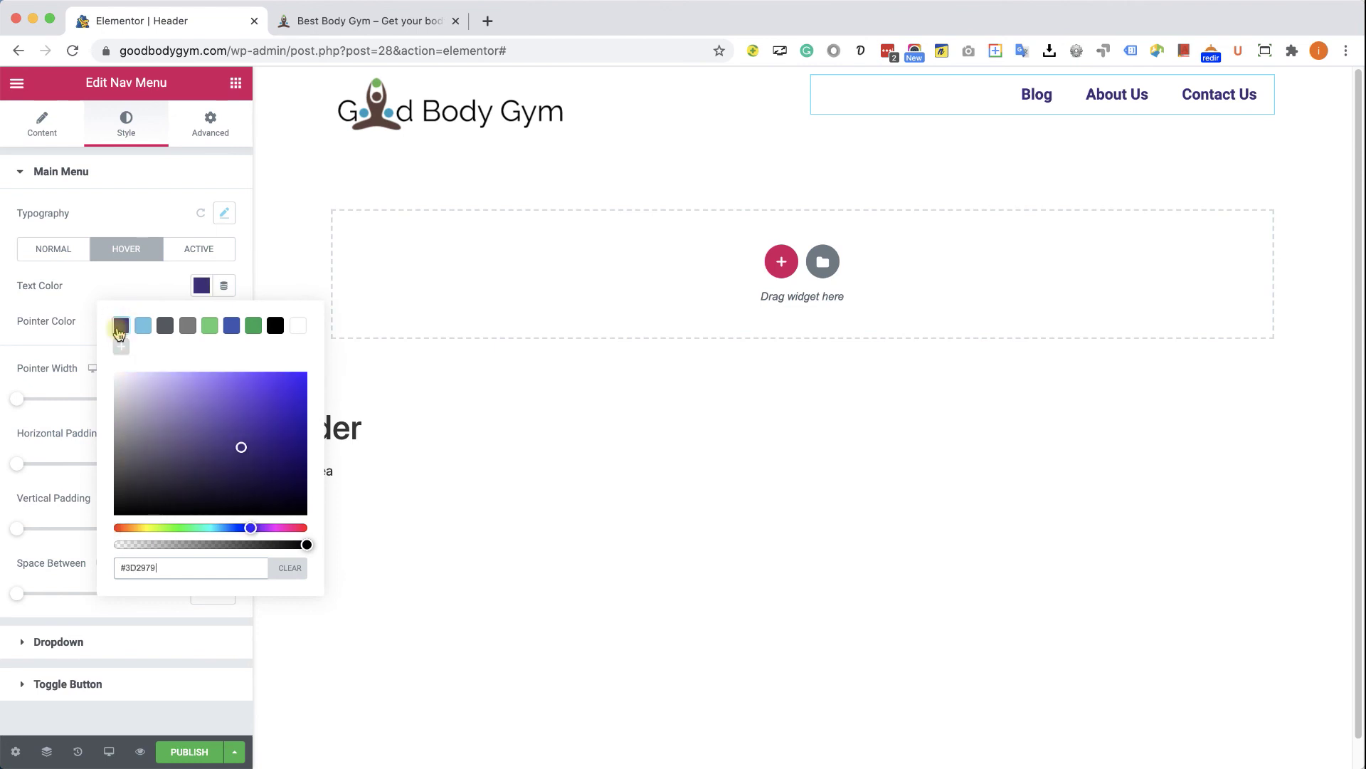
click(200, 285)
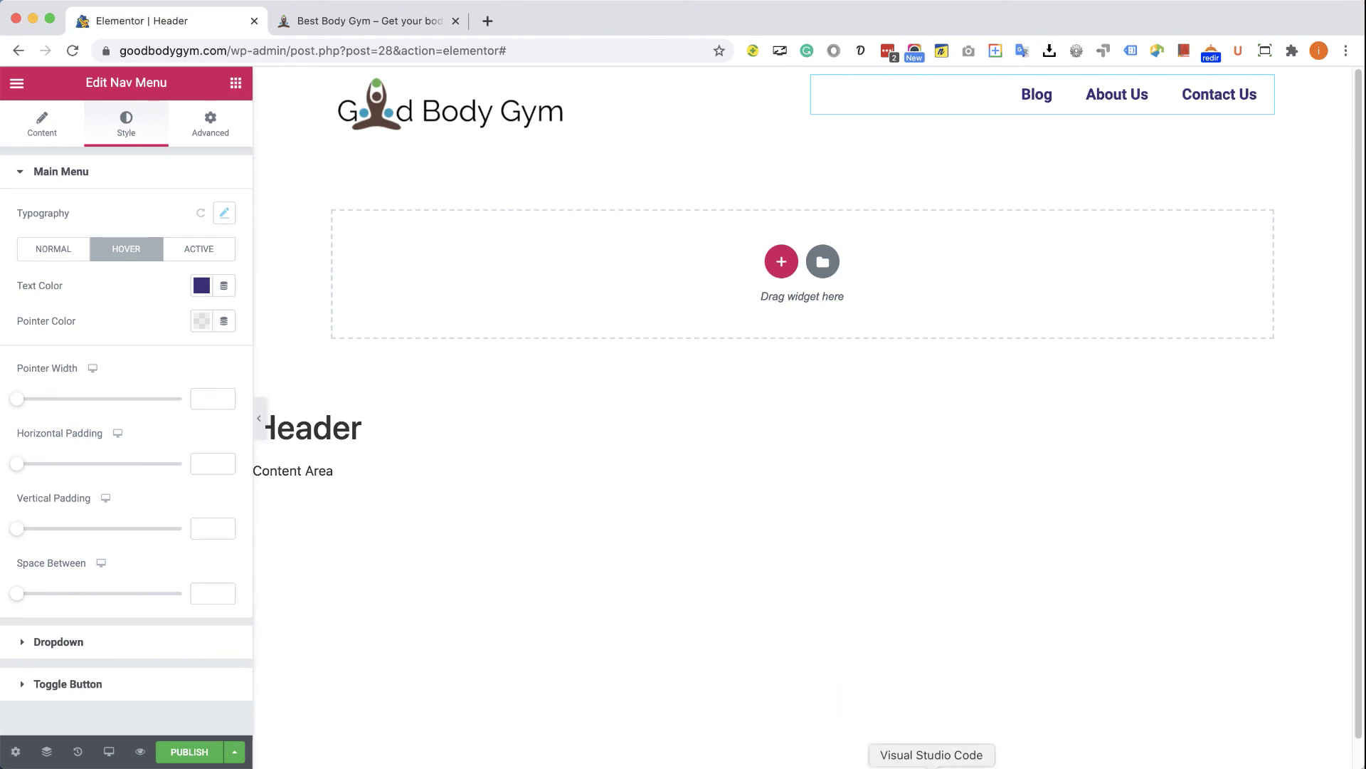
click(931, 766)
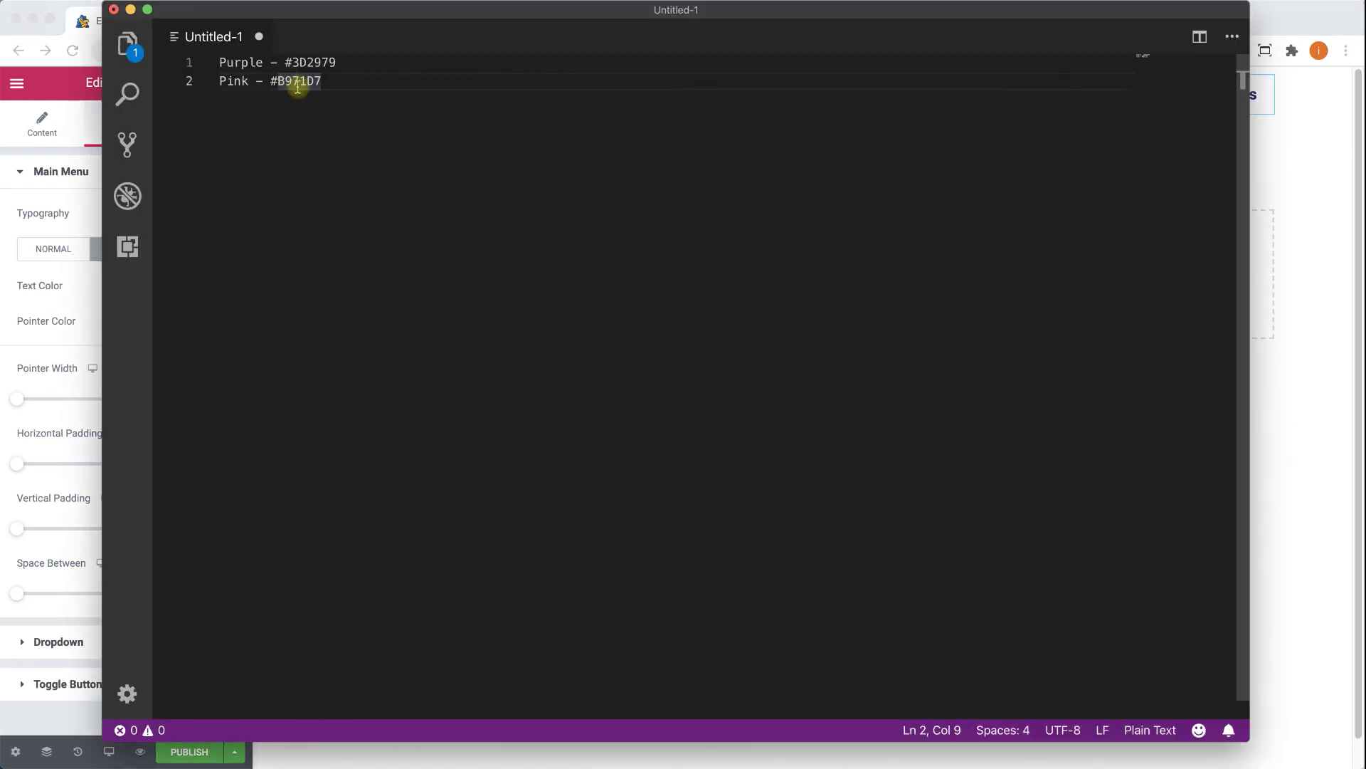
- Copy the pink hex code #B971D7 from line 2 of the notes and return to the browser
double_click(297, 82)
drag(326, 81, 273, 79)
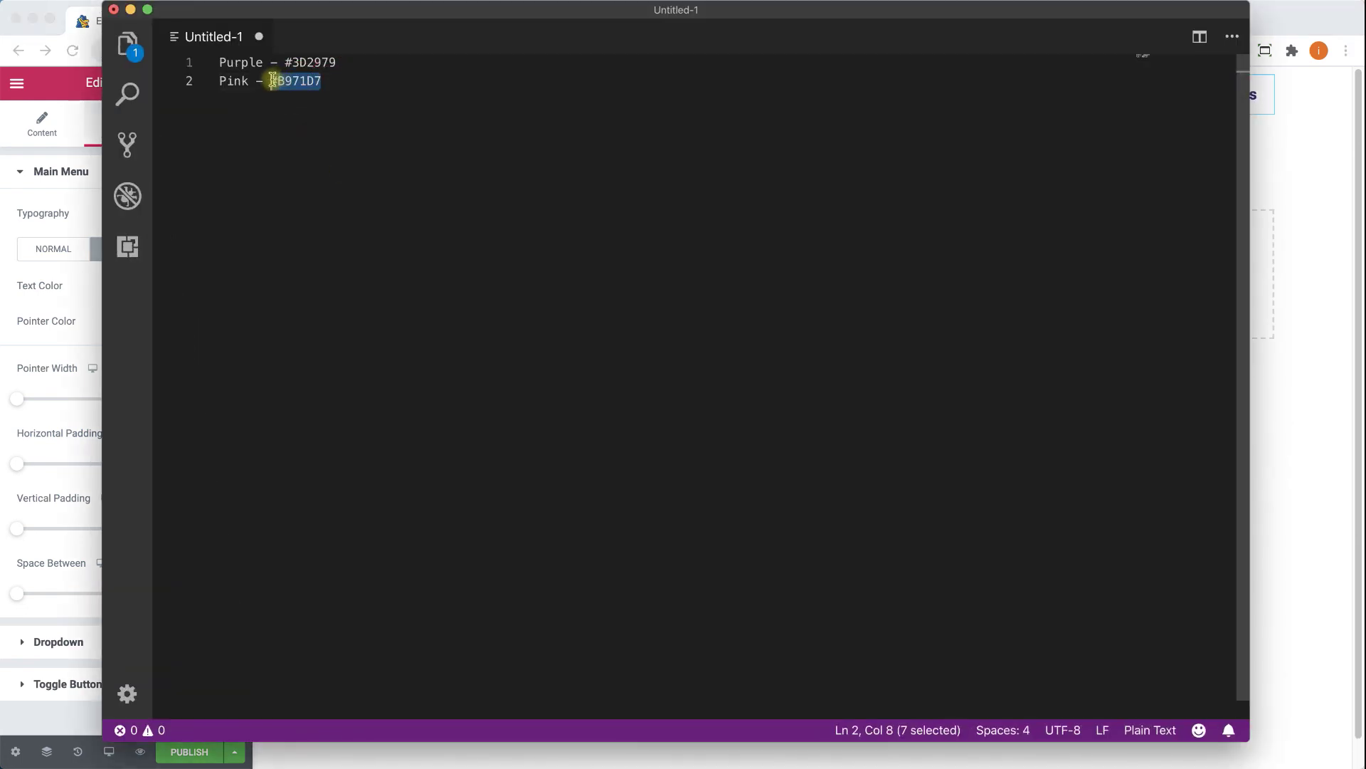
right_click(273, 80)
click(302, 129)
key(Right)
key(super+Tab)
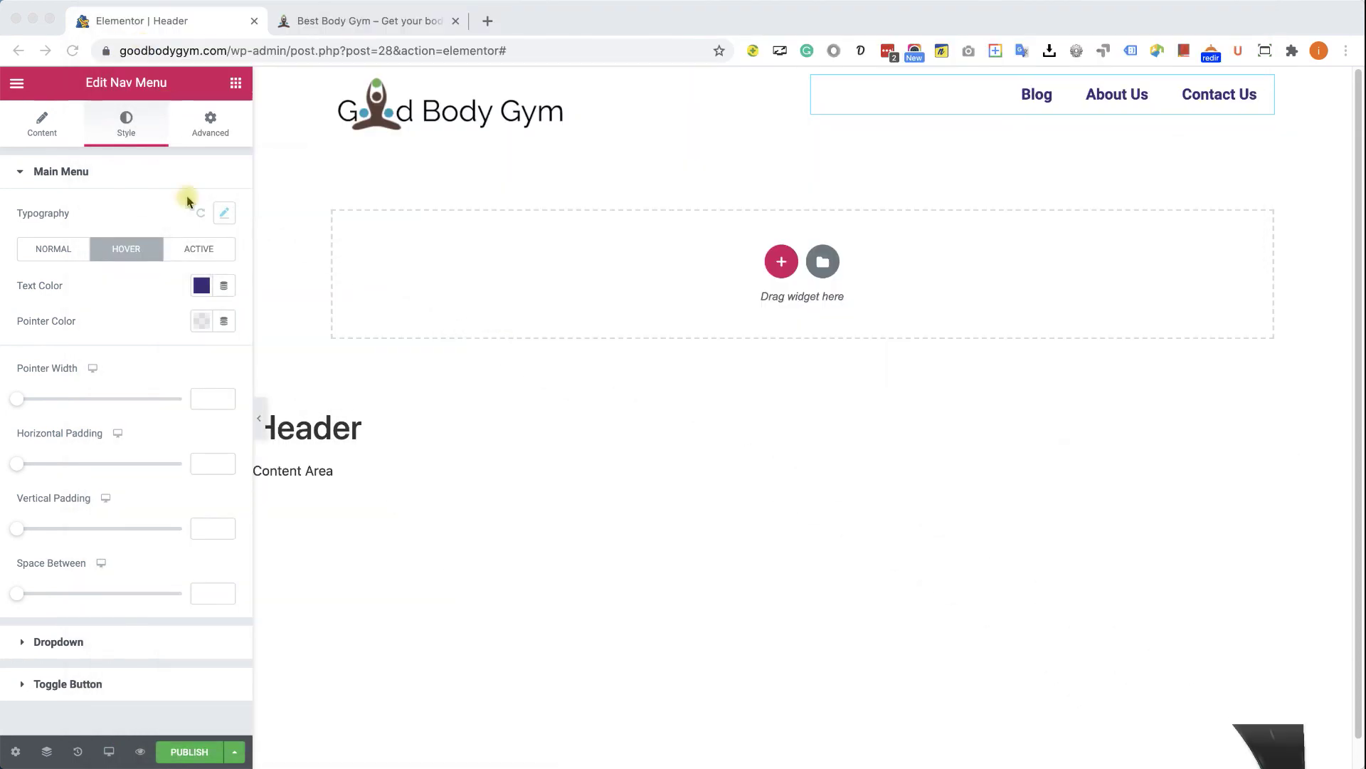
- Set the menu's hover pointer colour to pink #B971D7
click(201, 320)
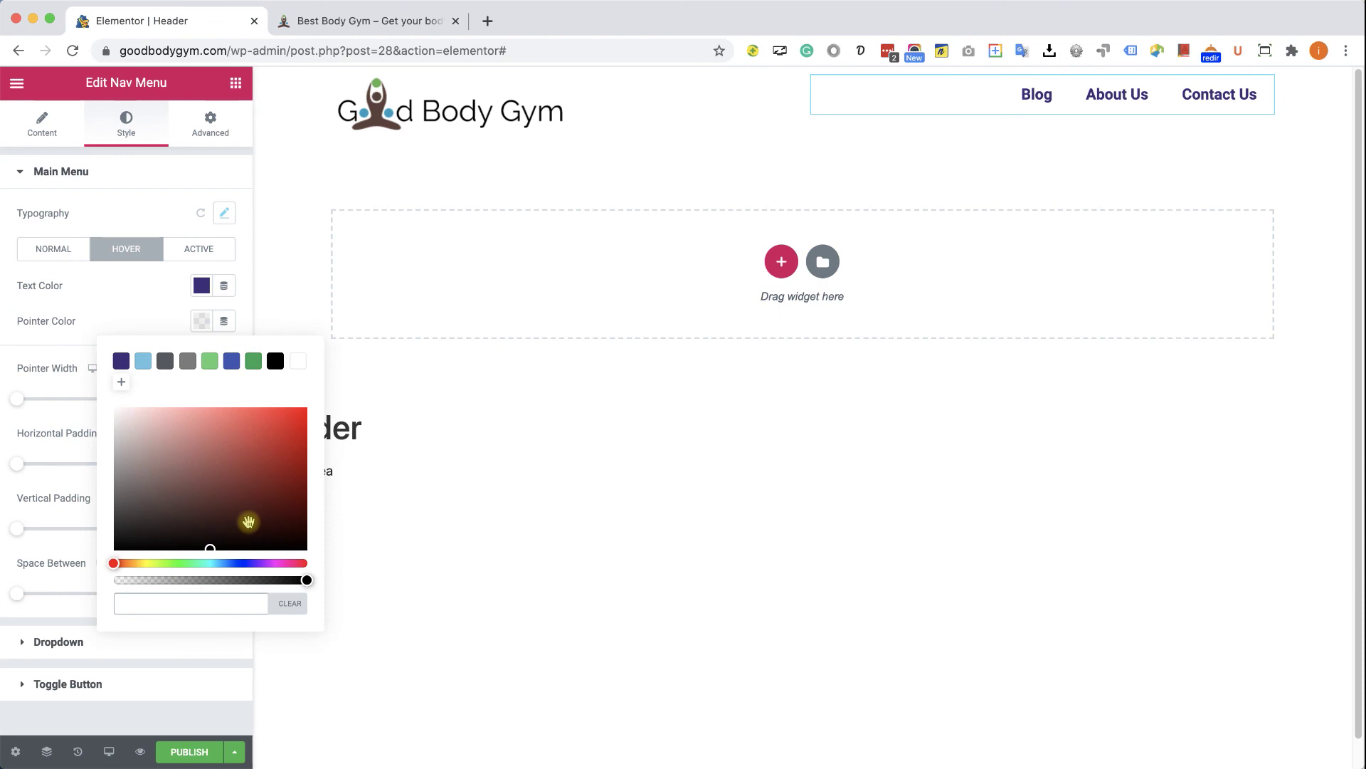
click(276, 564)
click(257, 434)
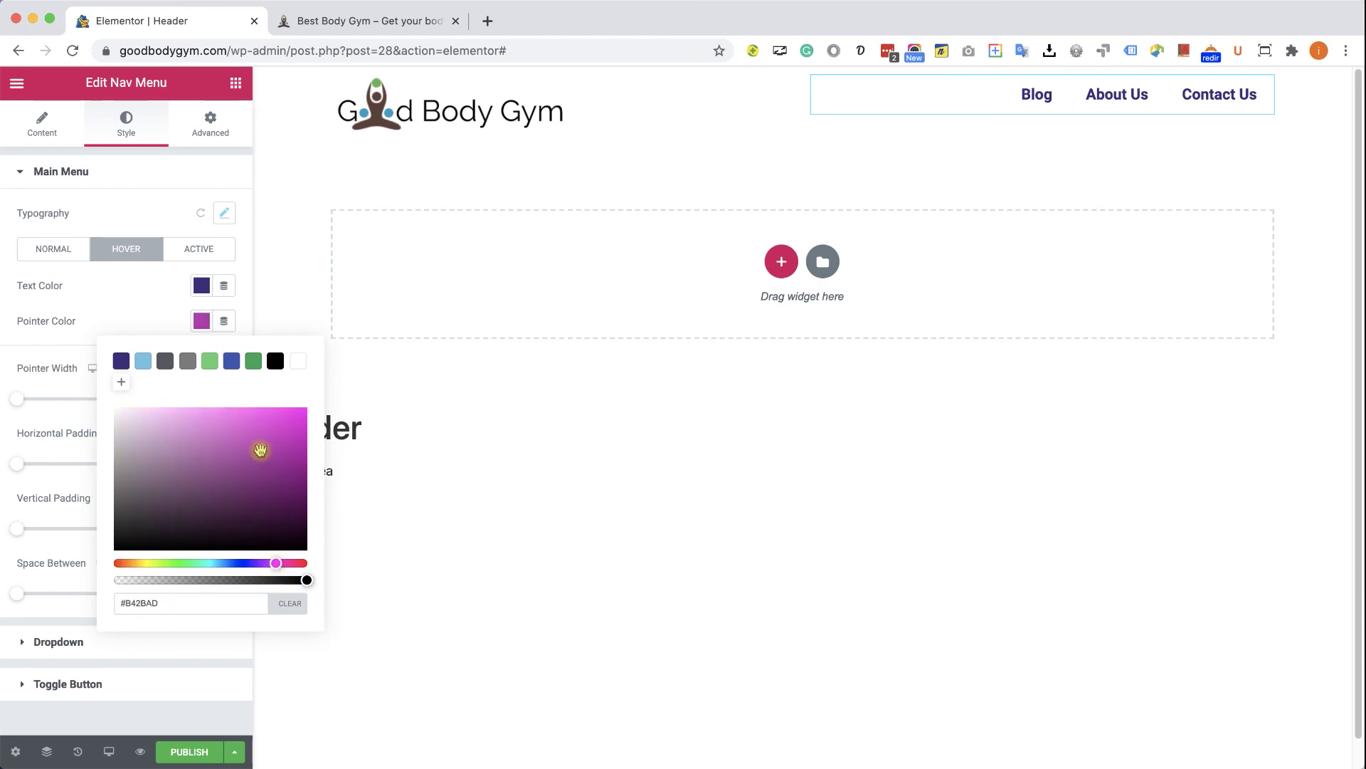
triple_click(179, 596)
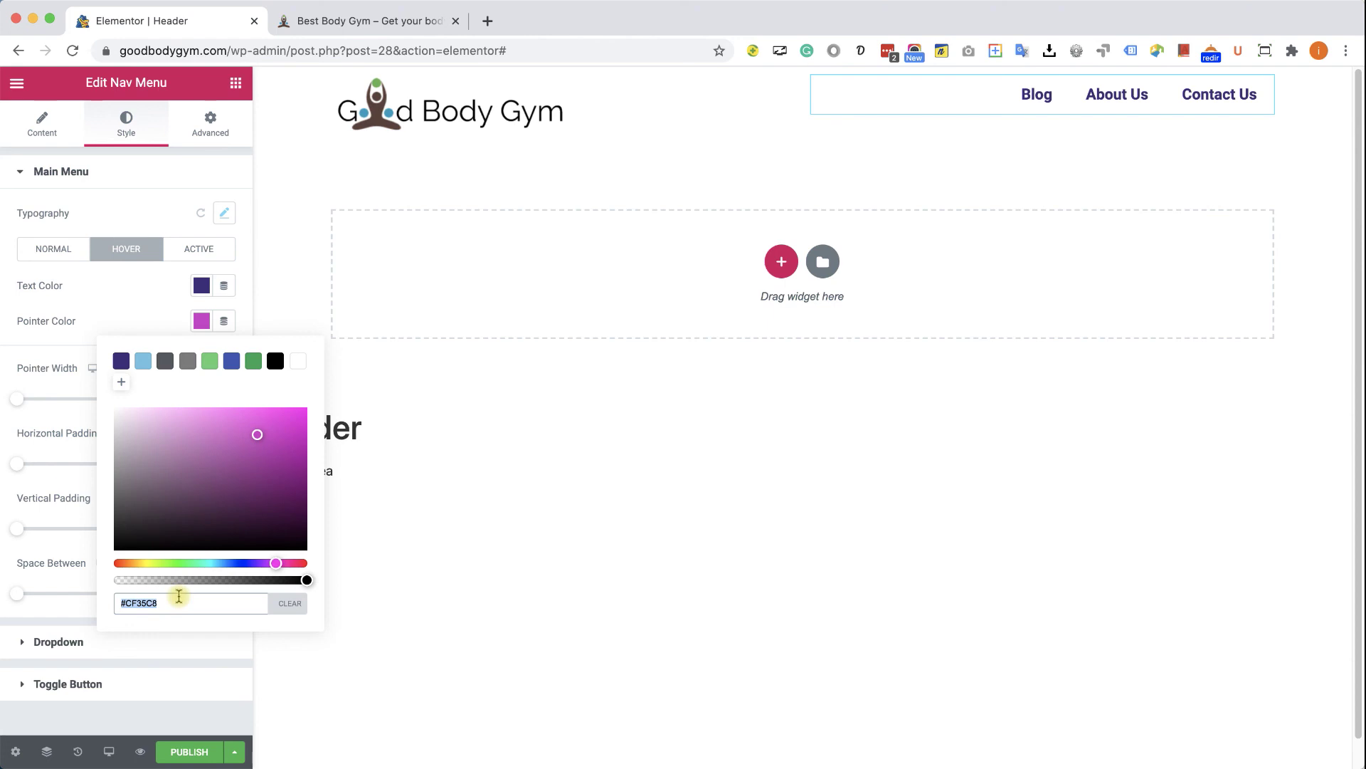
key(cmd+v)
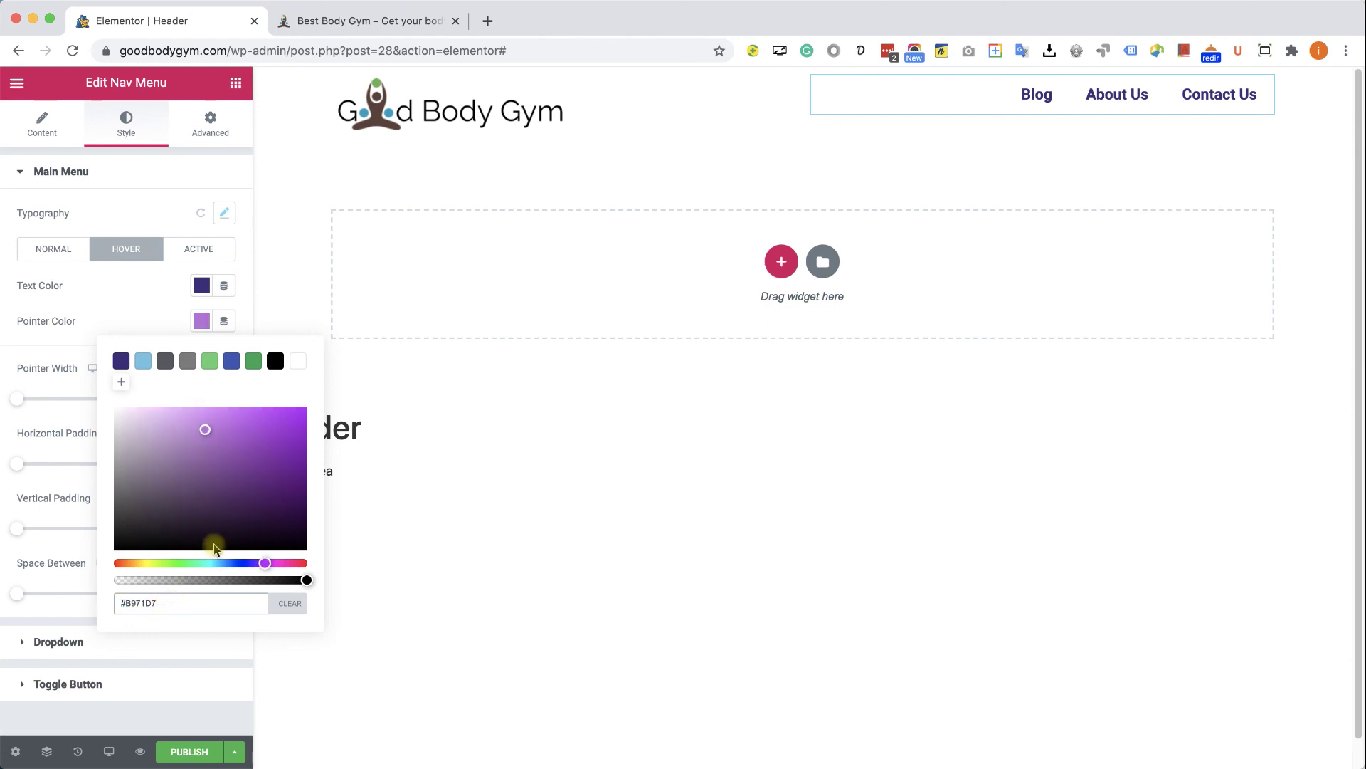
- Save #B971D7 as a palette preset placed second
click(121, 383)
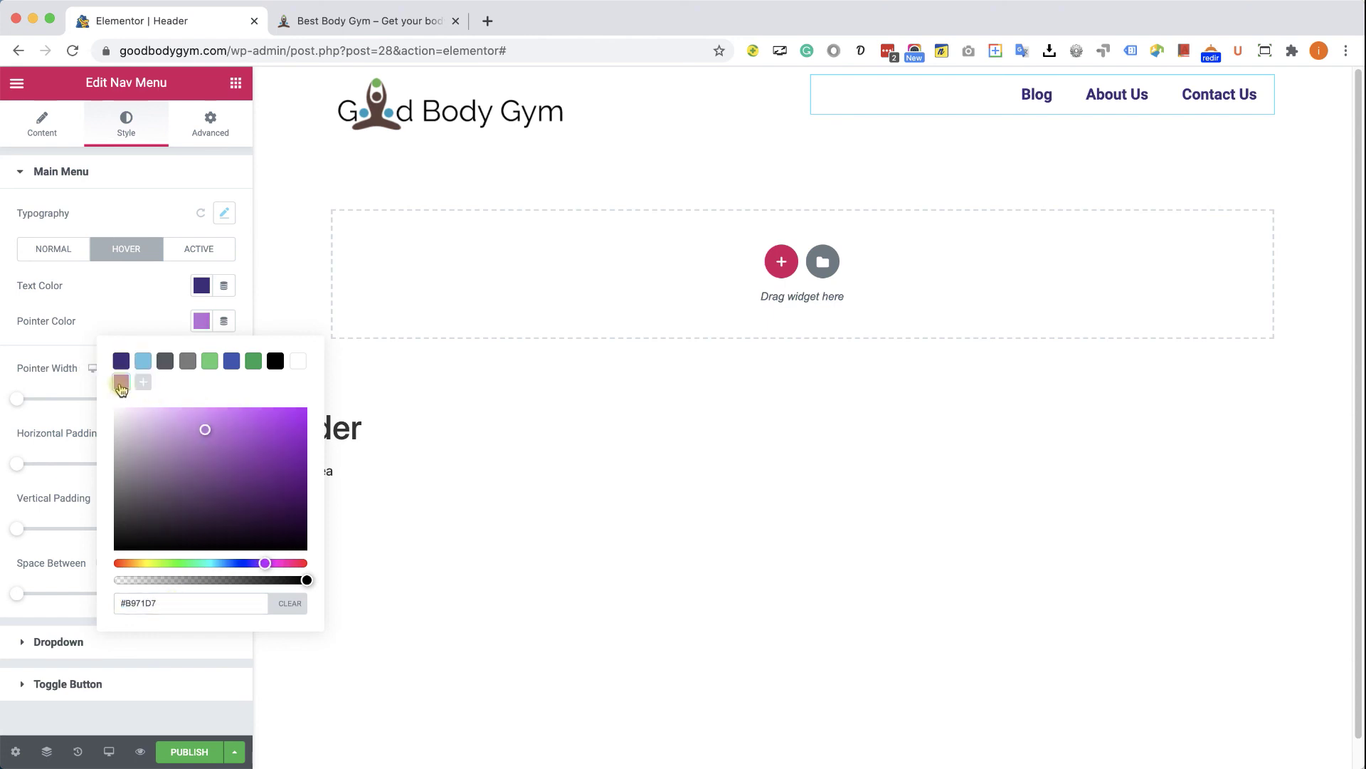
drag(121, 386, 142, 369)
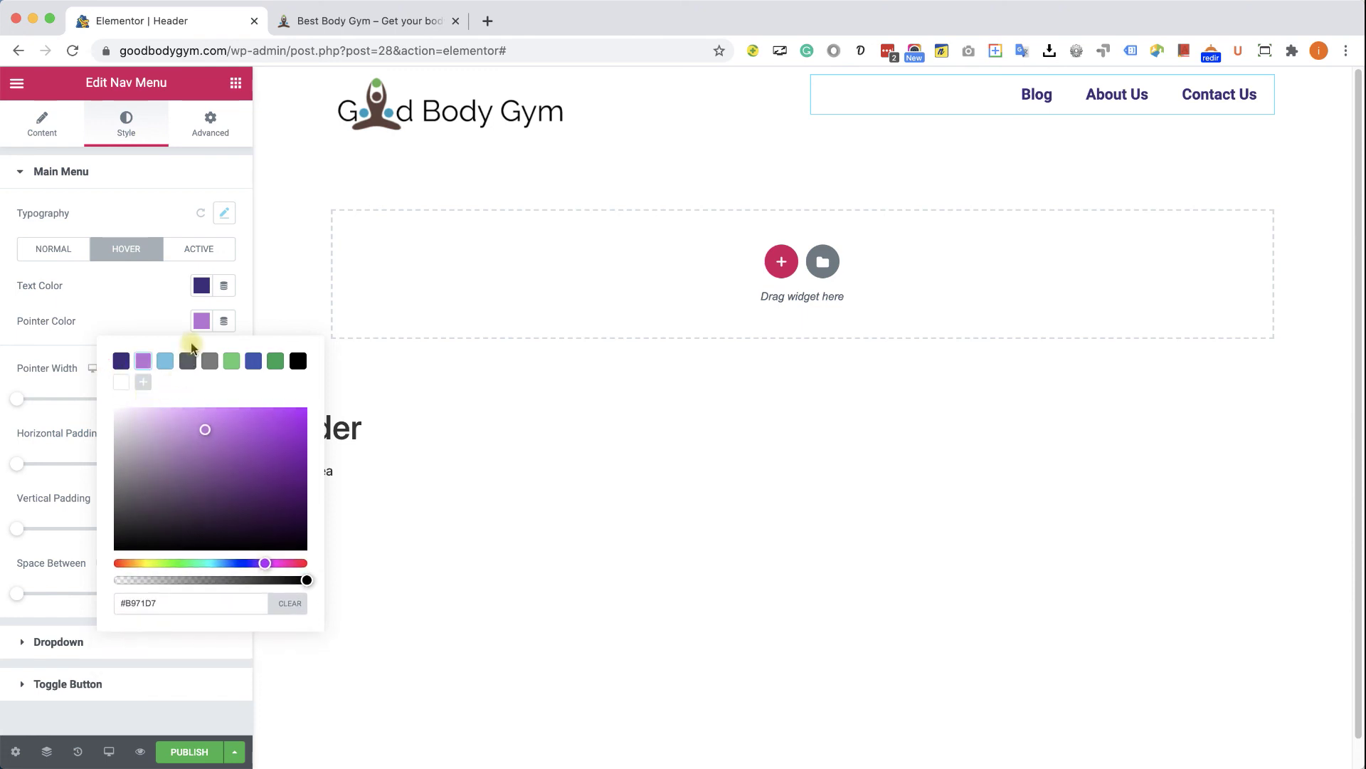
click(201, 321)
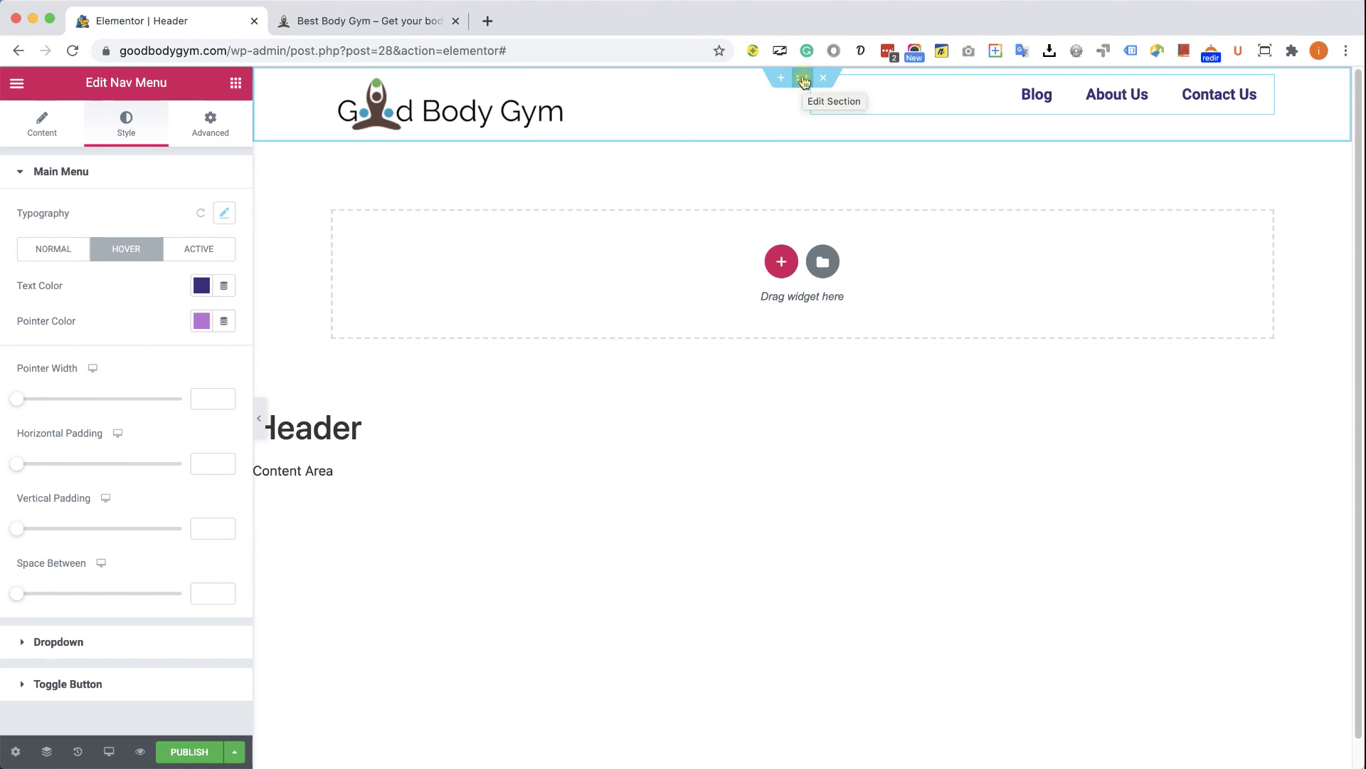
- Set the header section's Layout Vertical Align to Middle
click(804, 78)
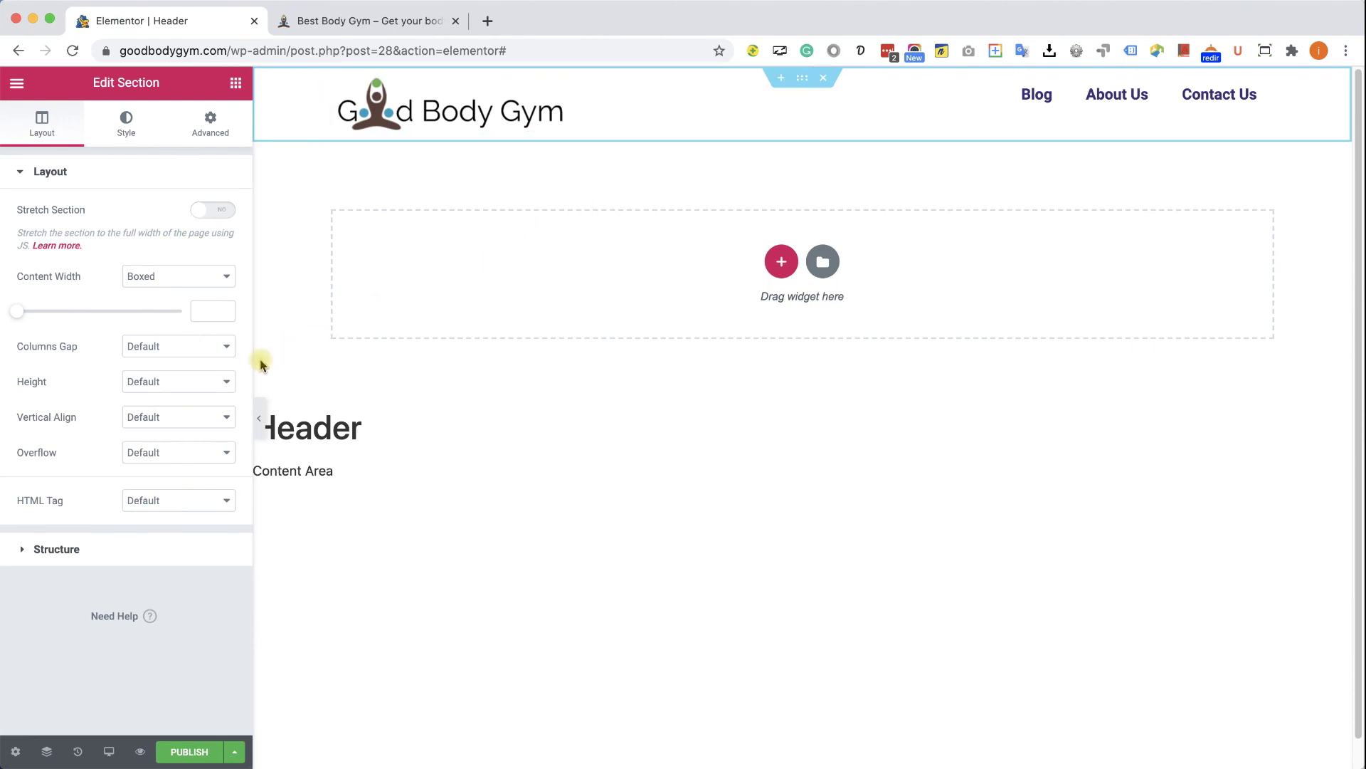
click(180, 416)
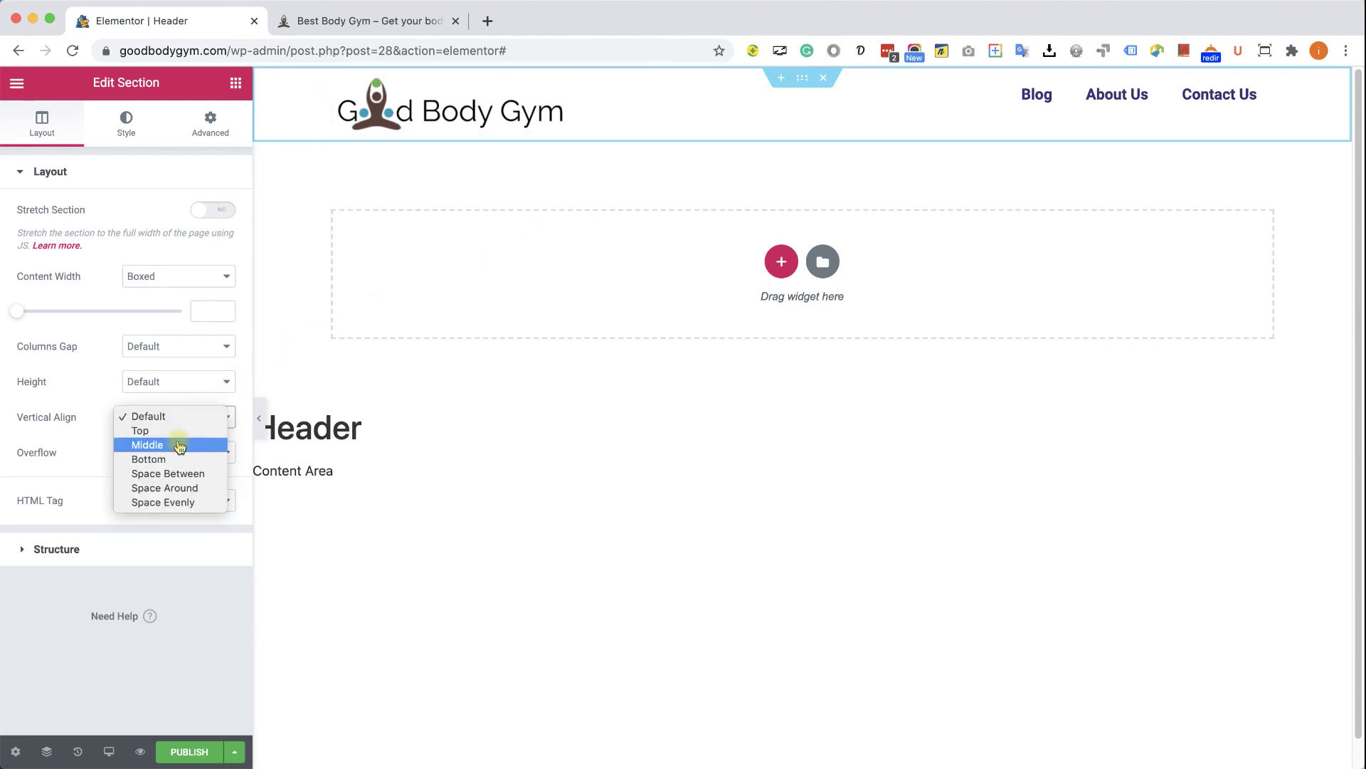
click(178, 446)
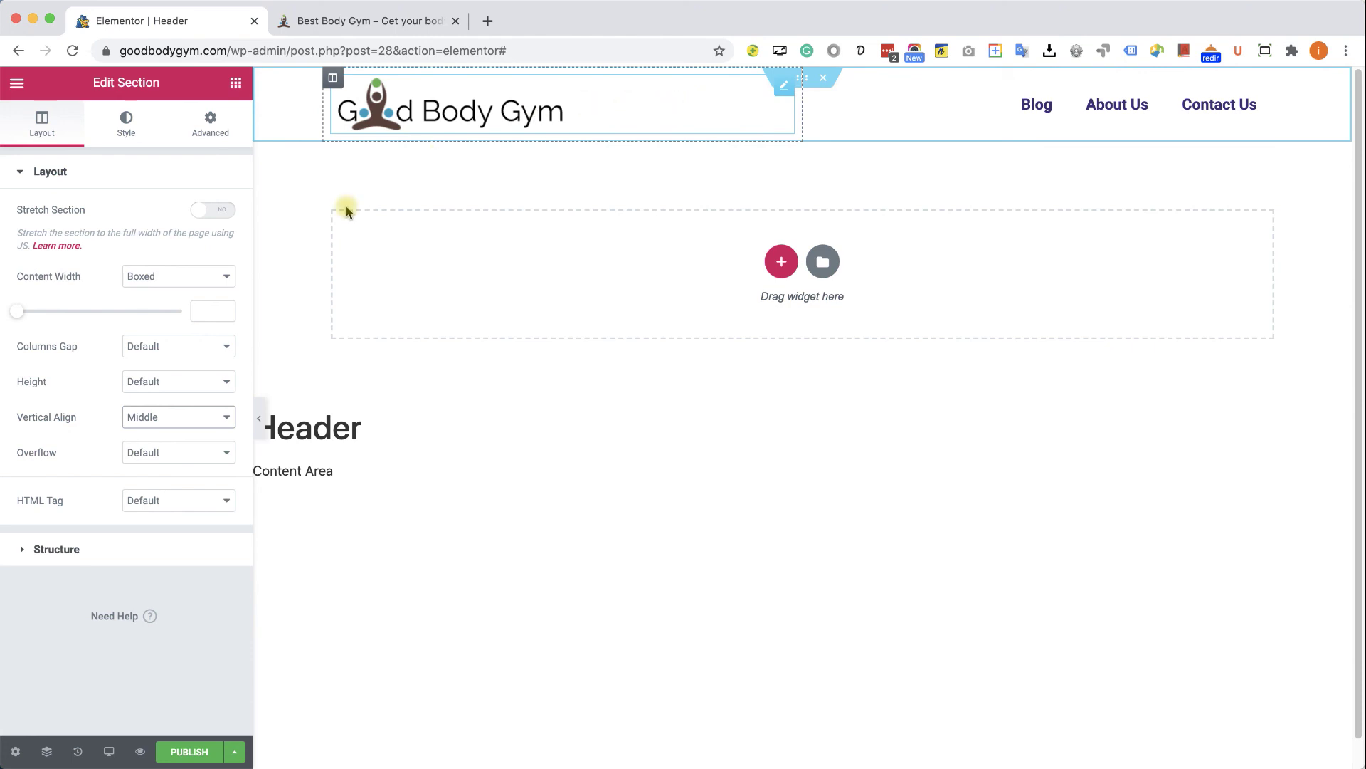
- Publish the header template with an Include > Entire Site display condition
click(189, 750)
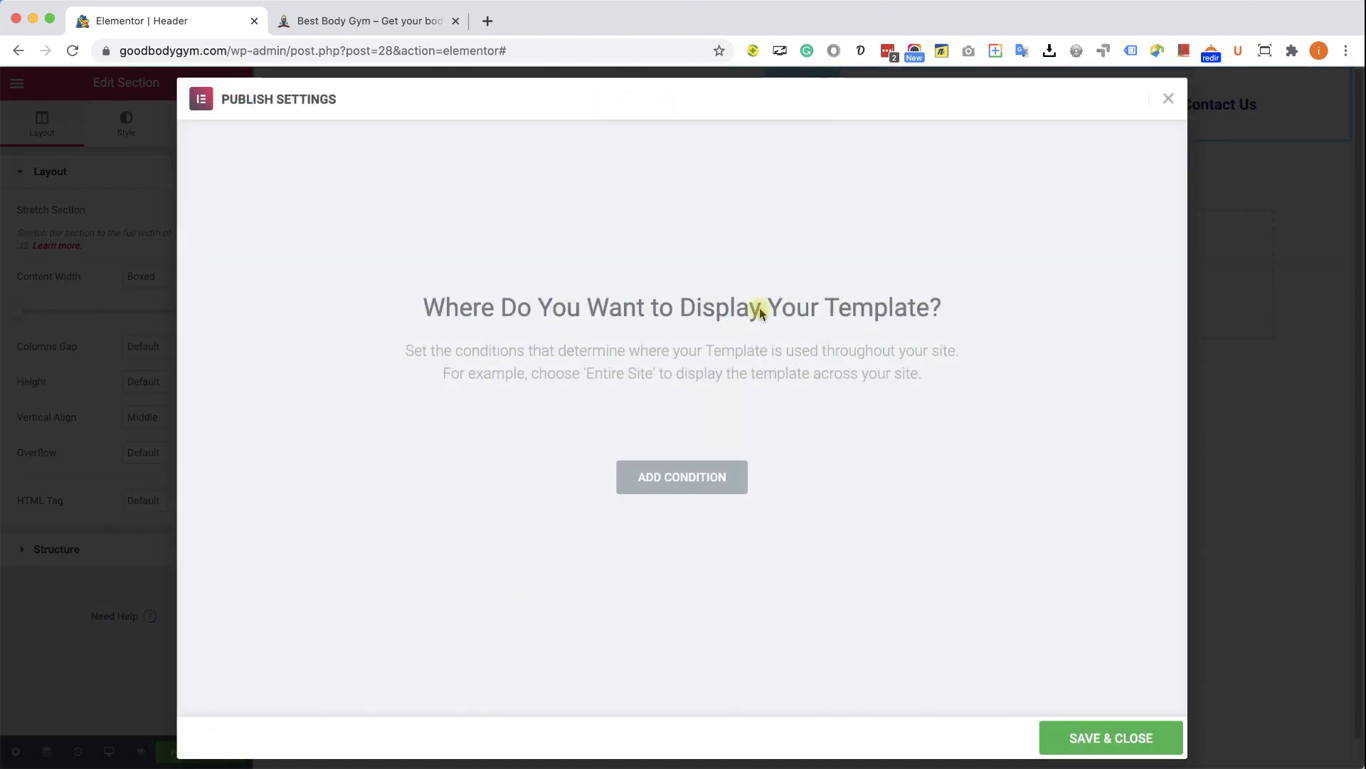
click(687, 481)
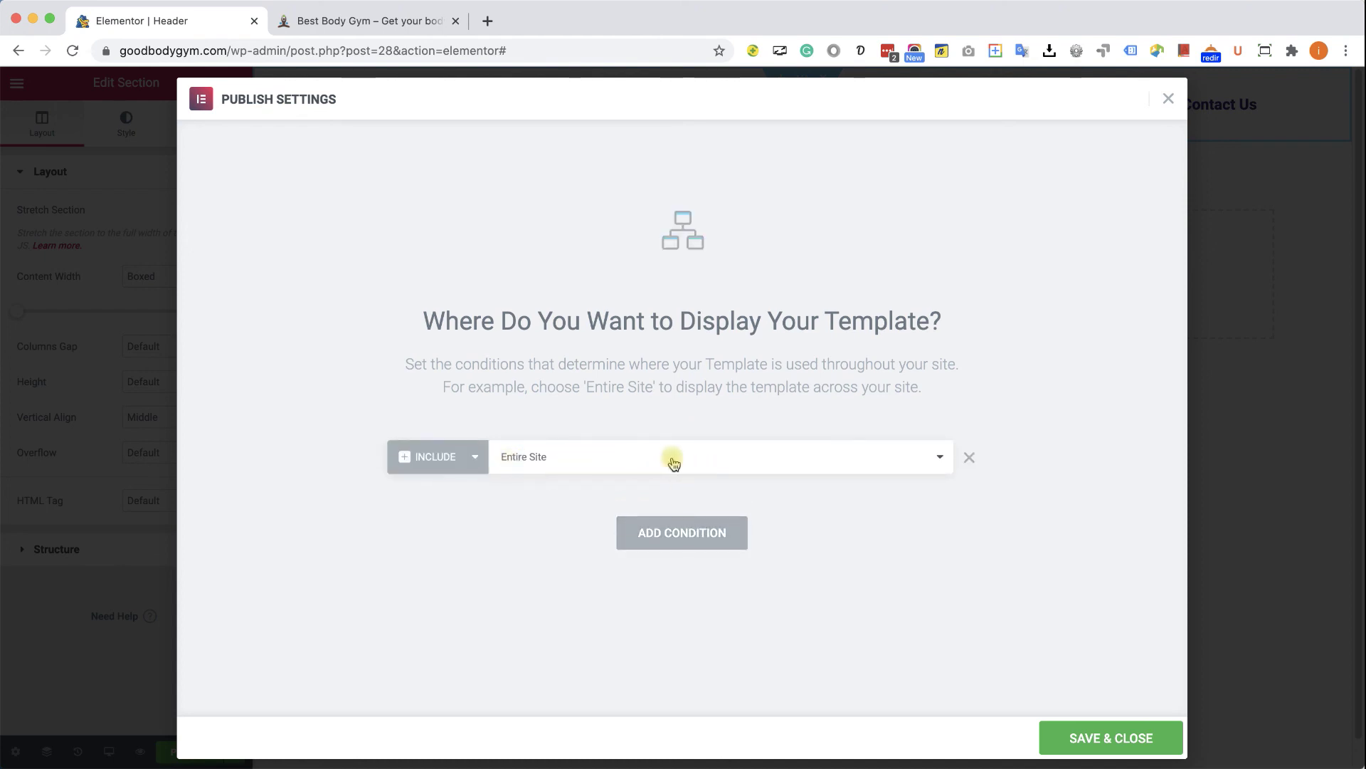
click(1090, 737)
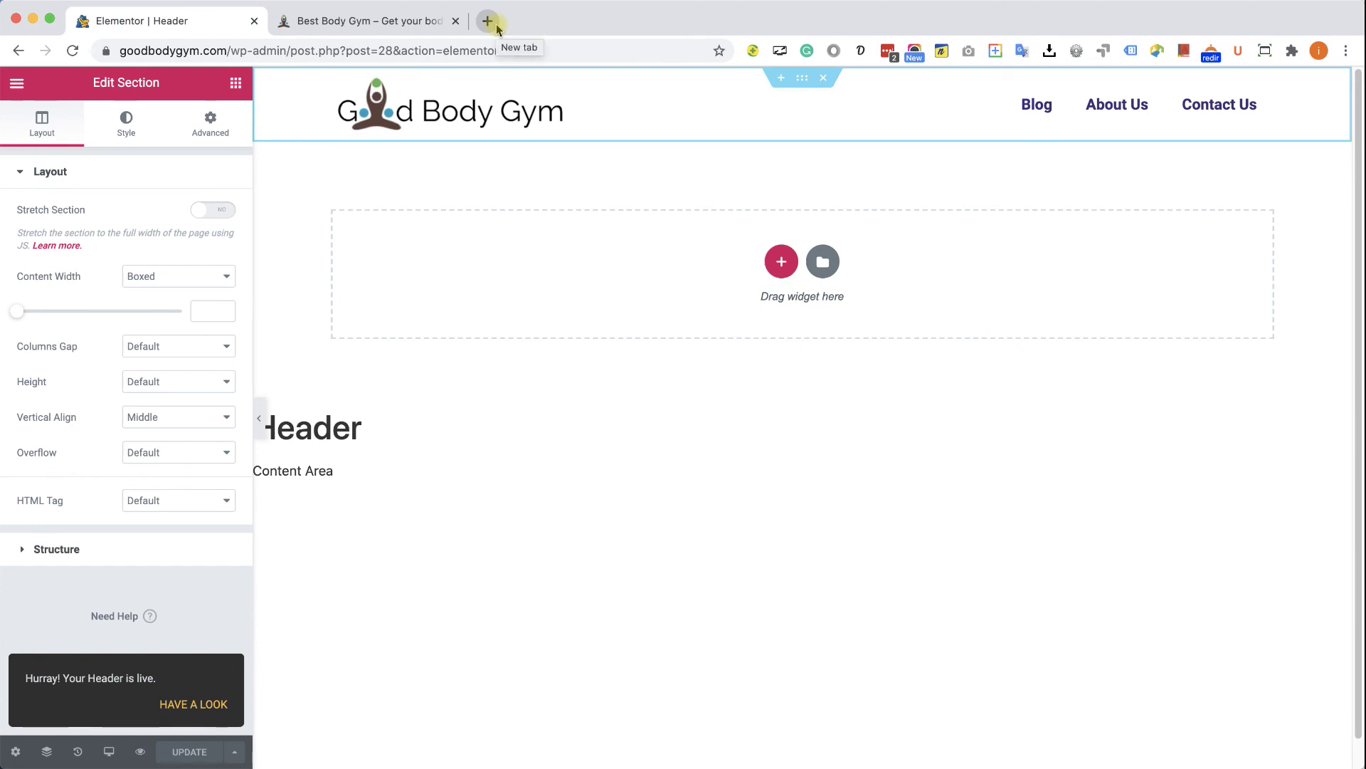
click(233, 50)
click(234, 52)
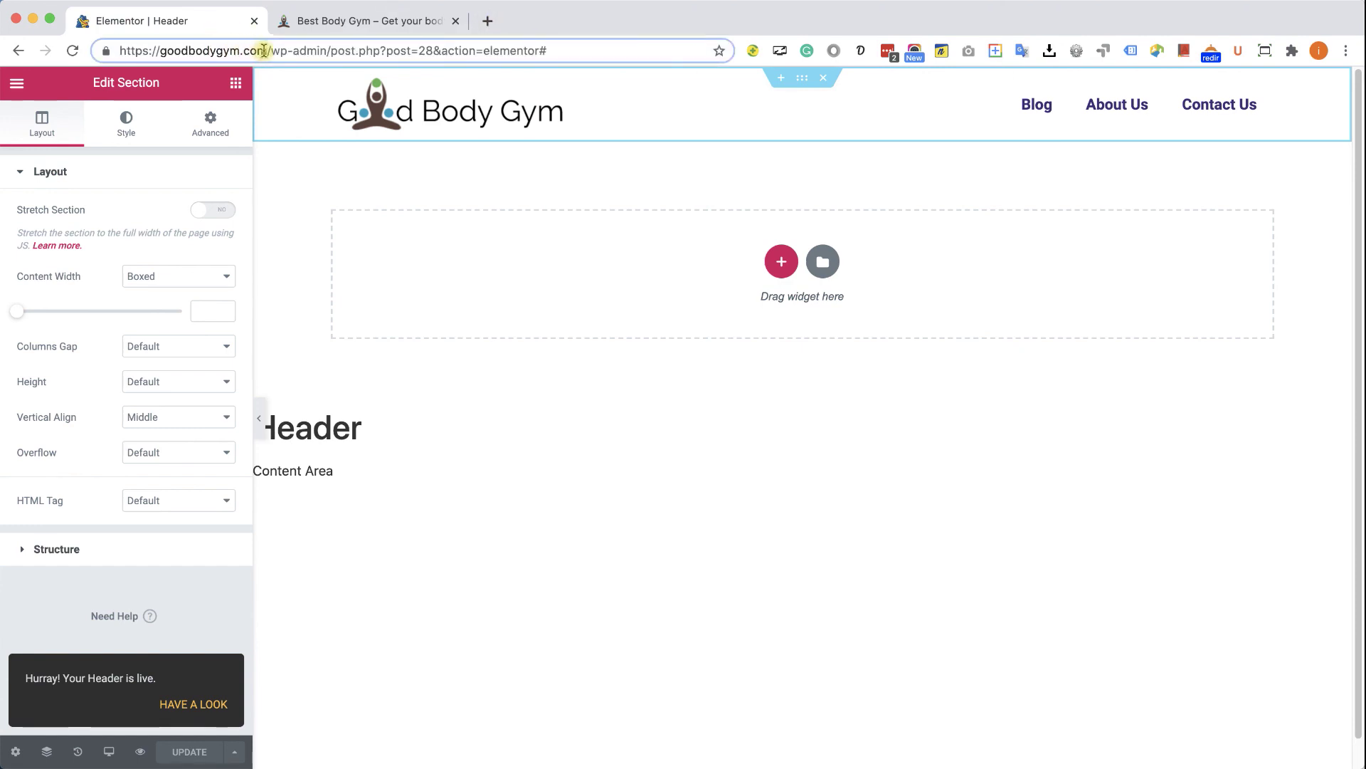
drag(264, 51, 91, 52)
key(super+c)
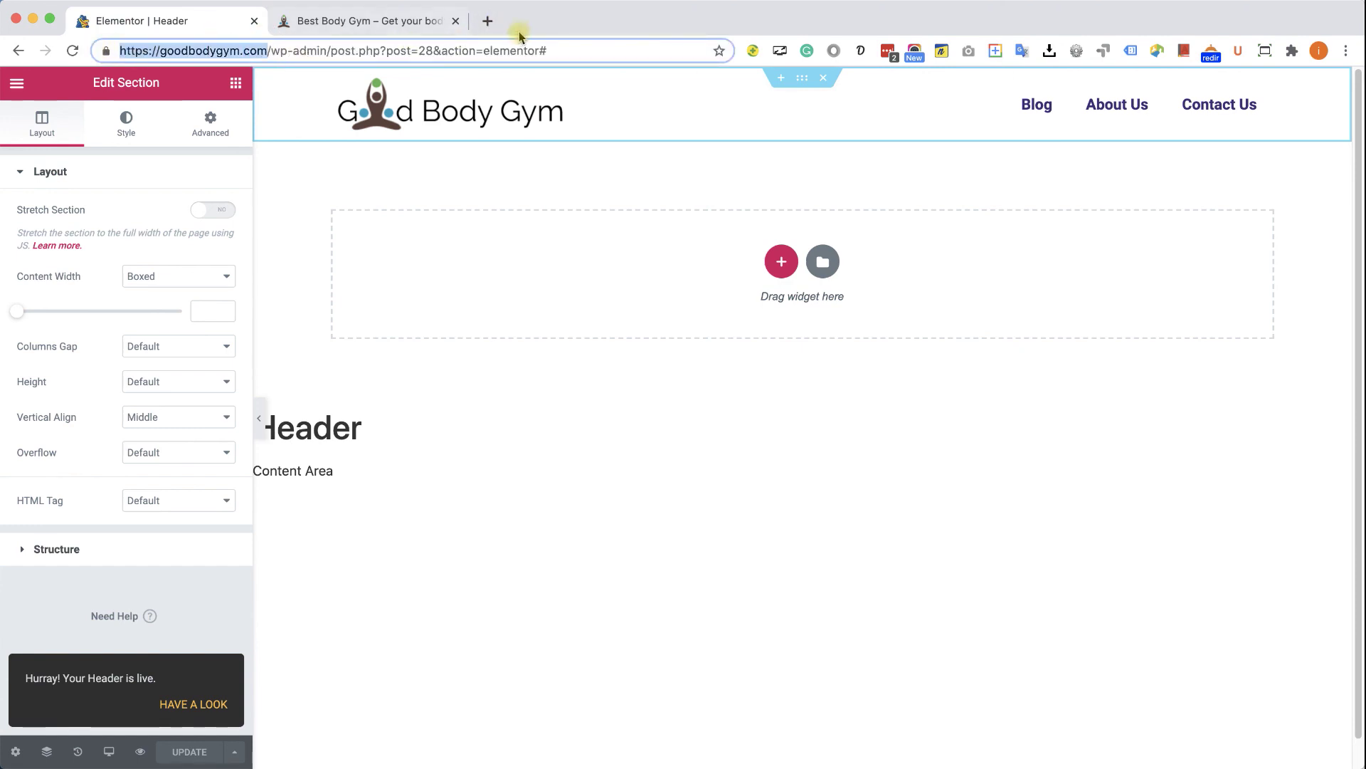
click(487, 21)
drag(475, 20, 327, 20)
key(super+v)
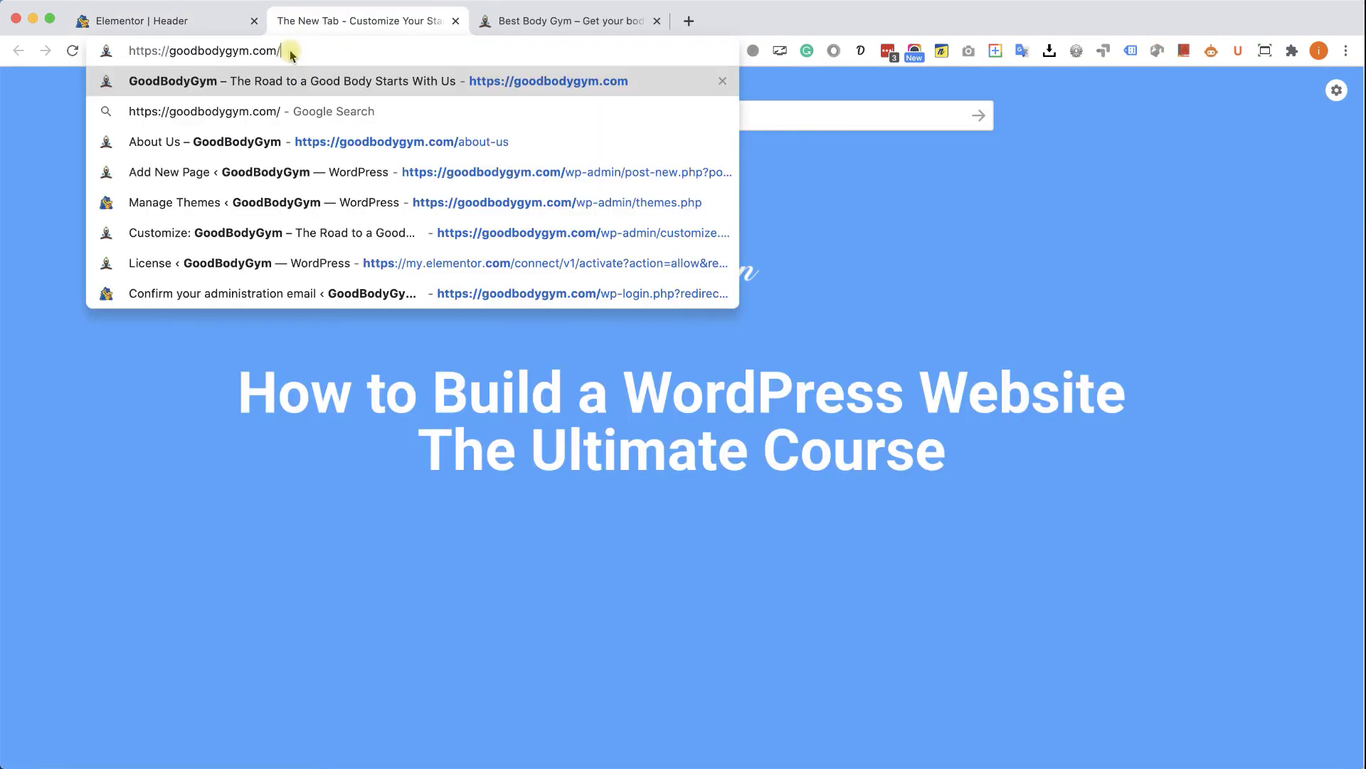
key(Return)
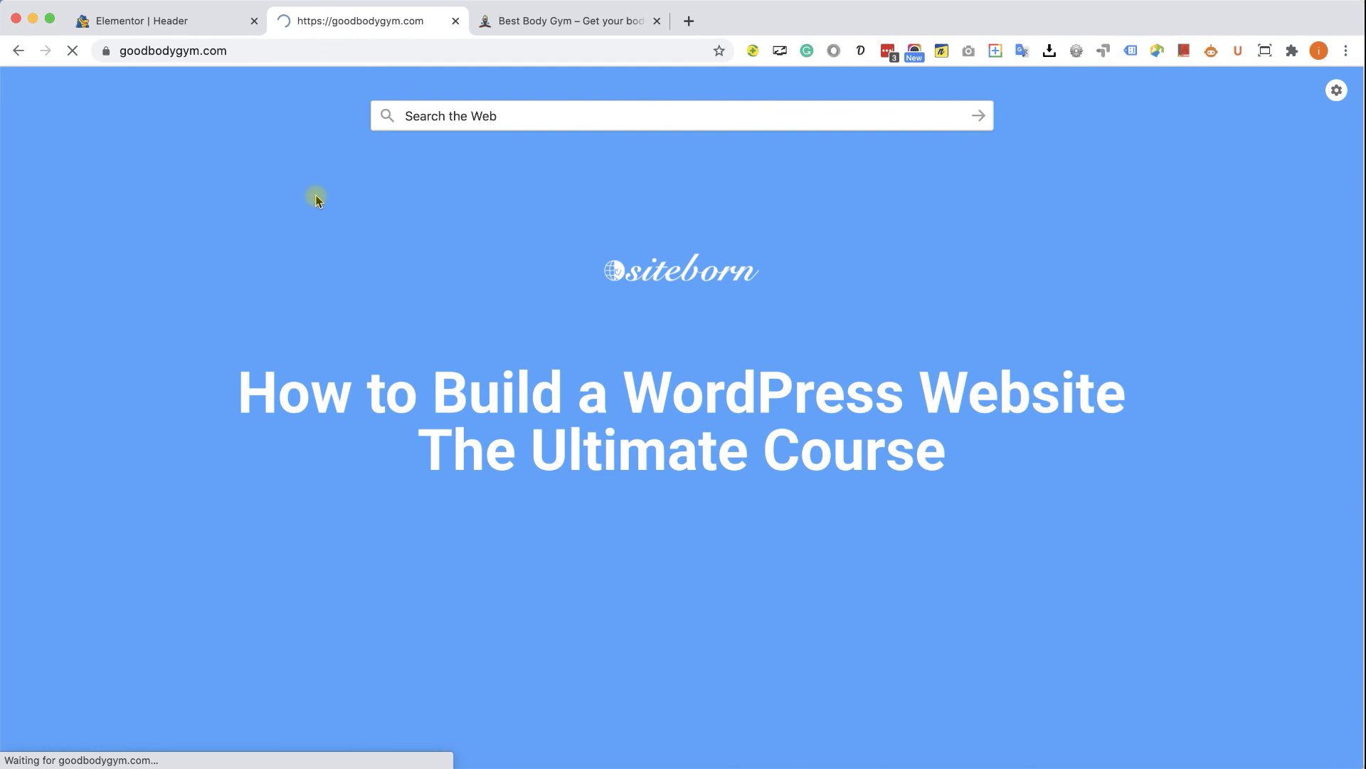